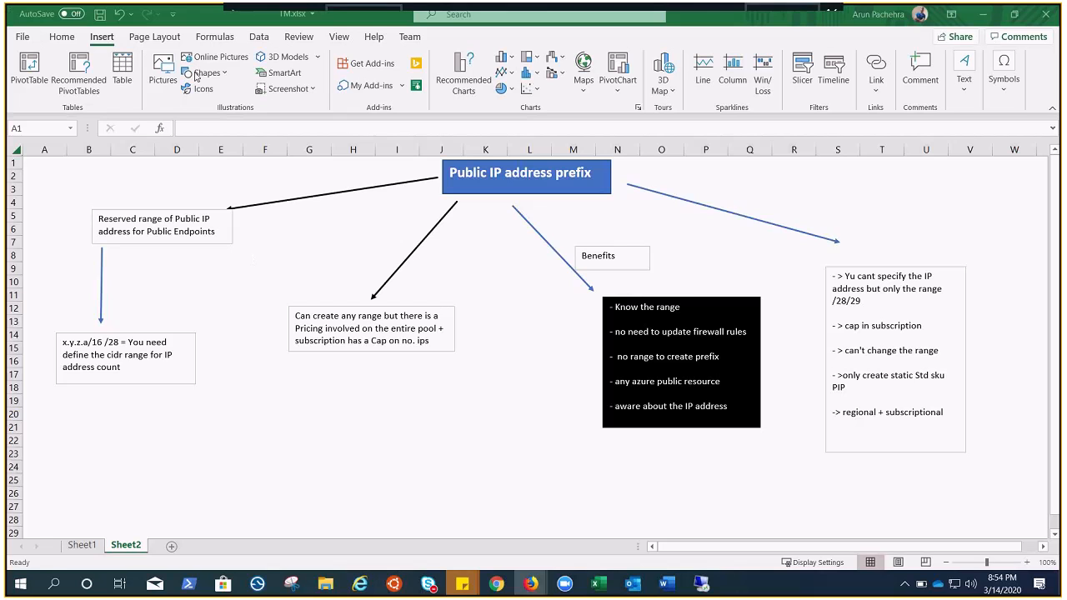
Step: Insert a text box below the CIDR range note and enter "/30 -> 4 PIPs Static STD" in it
left_click(226, 75)
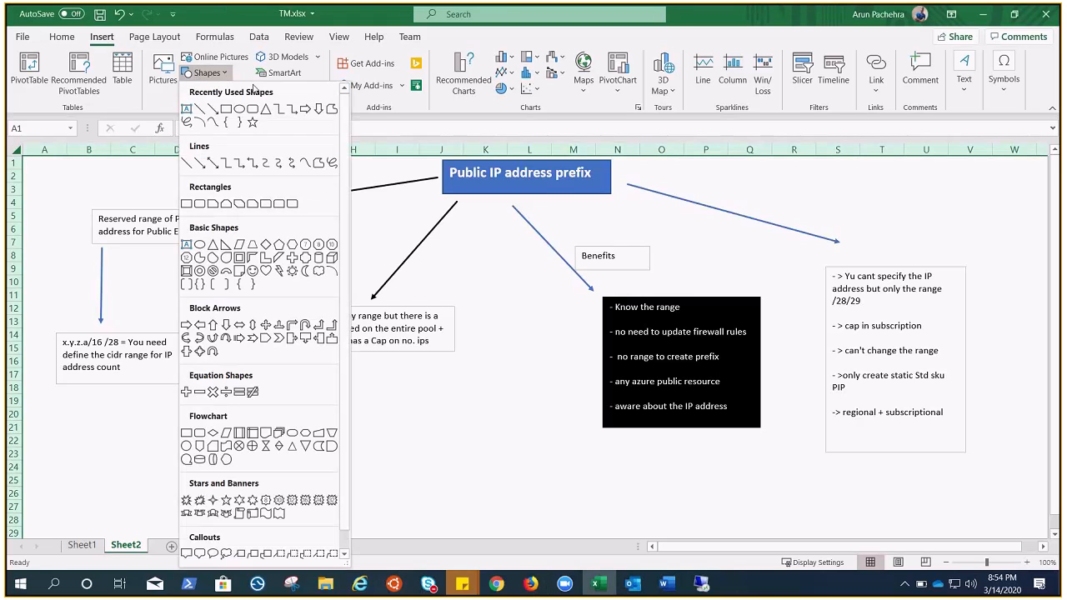
left_click(190, 116)
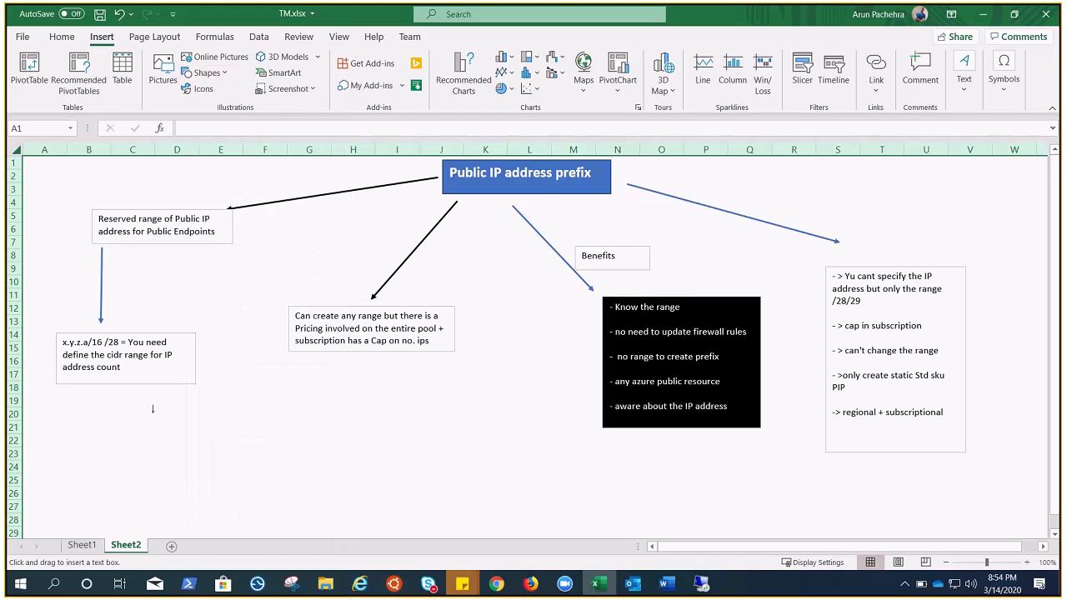
left_click_drag(142, 423, 328, 489)
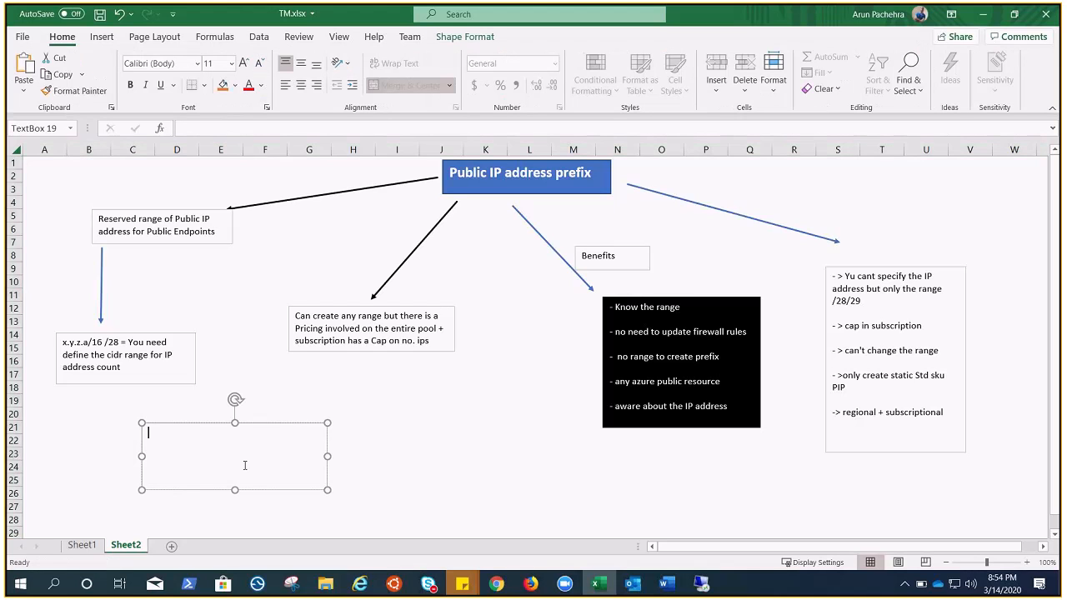
type("/30 -> 4 PIPs Static STD P")
key("BackSpace")
Step: Add a second line reading "40.50.60.70 -73" to the new text box
key("Return")
type("40.50.60.70")
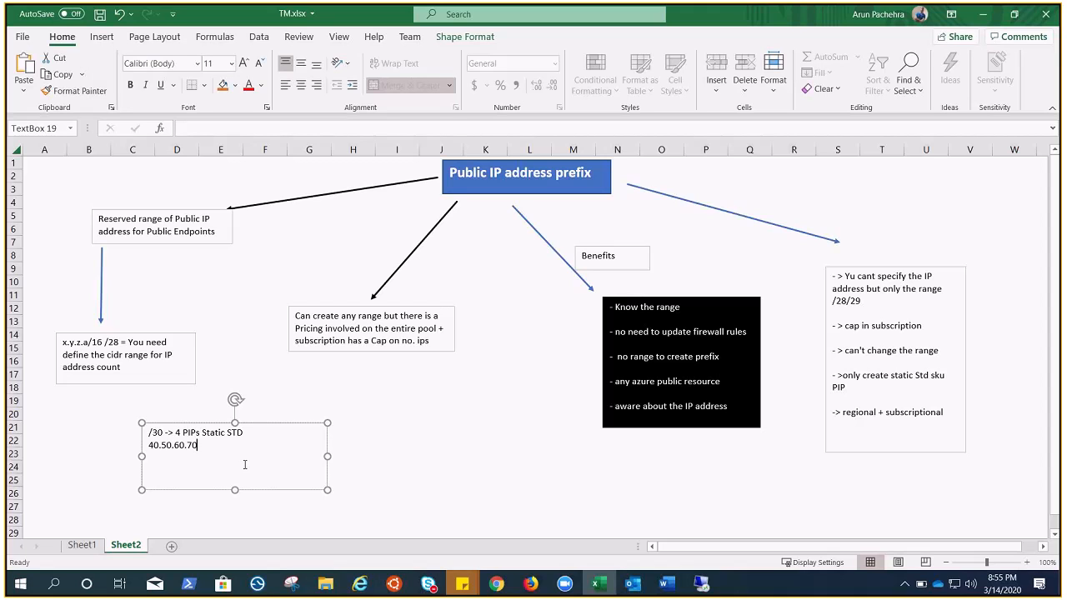
type("-73")
left_click_drag(198, 445, 149, 445)
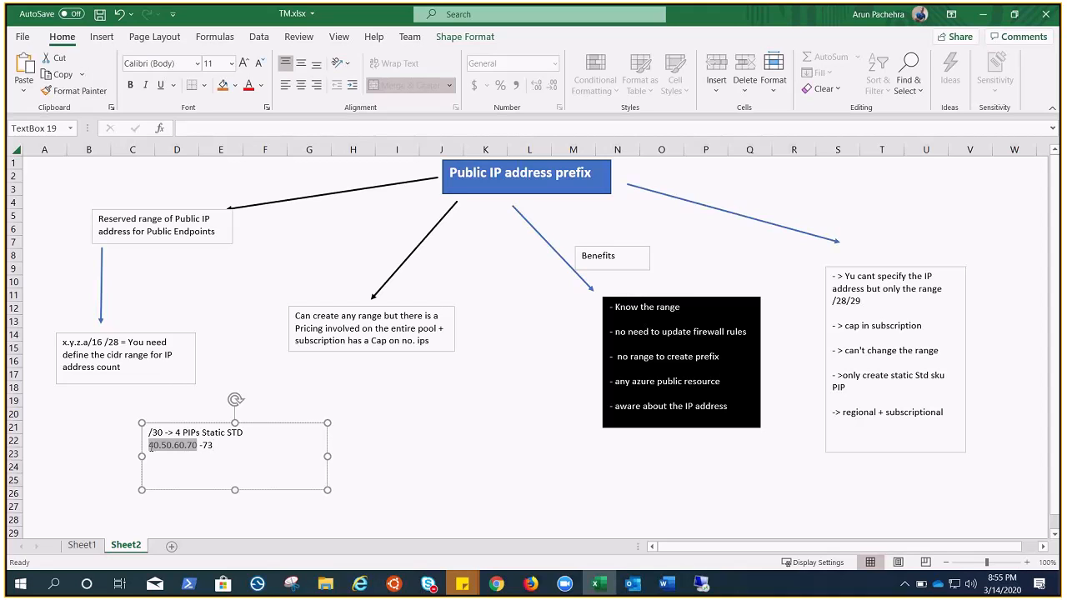
left_click(227, 446)
Step: Replace the word "any" with "/28" in the pricing and subscription cap text box
left_click(359, 315)
left_click_drag(358, 316, 341, 317)
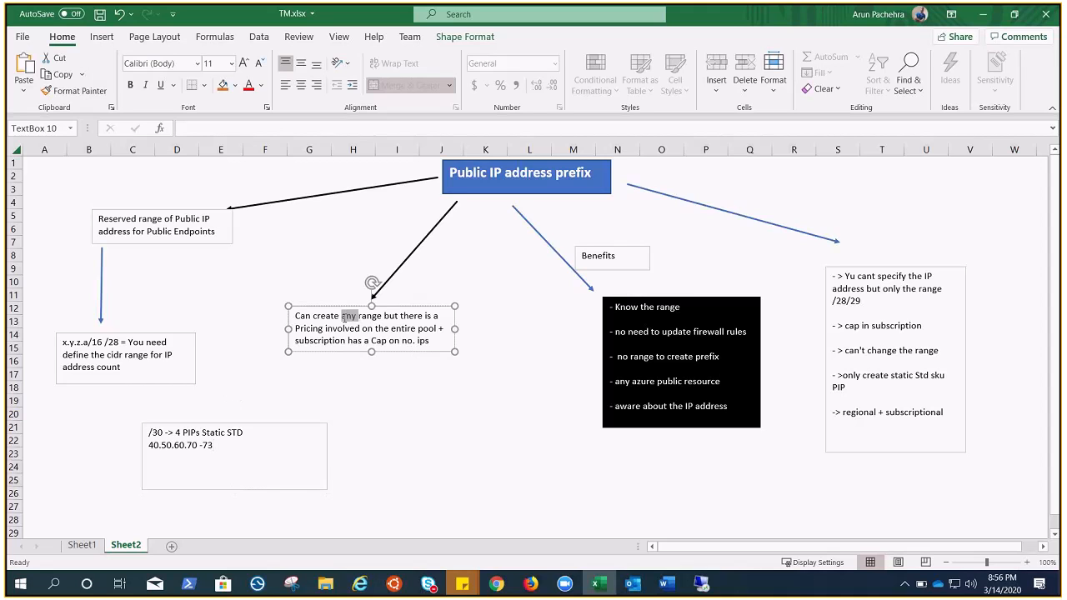
type("/28")
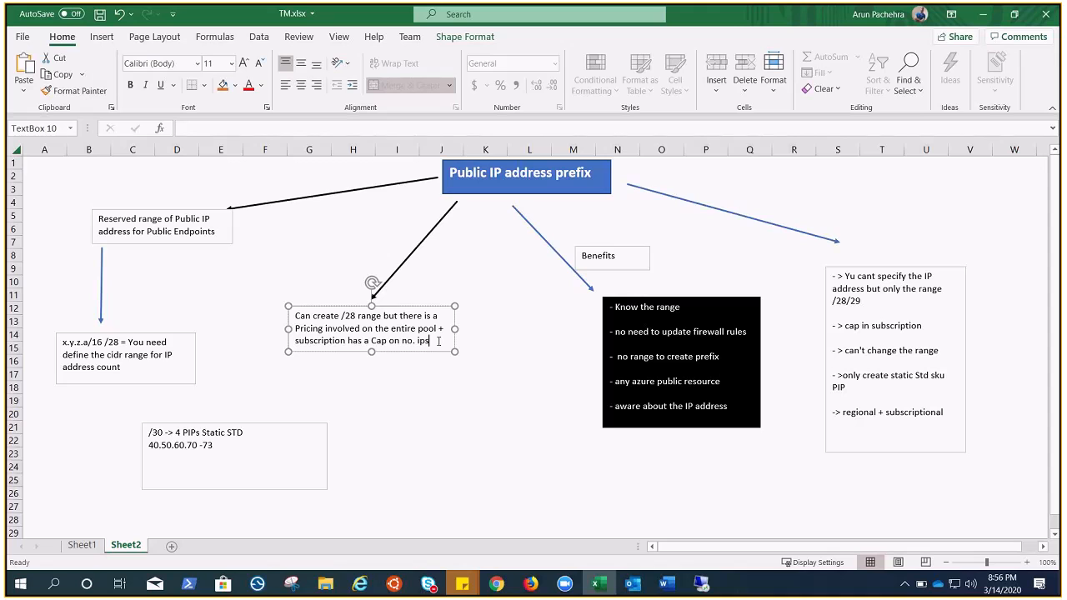
key("Escape")
key("Escape")
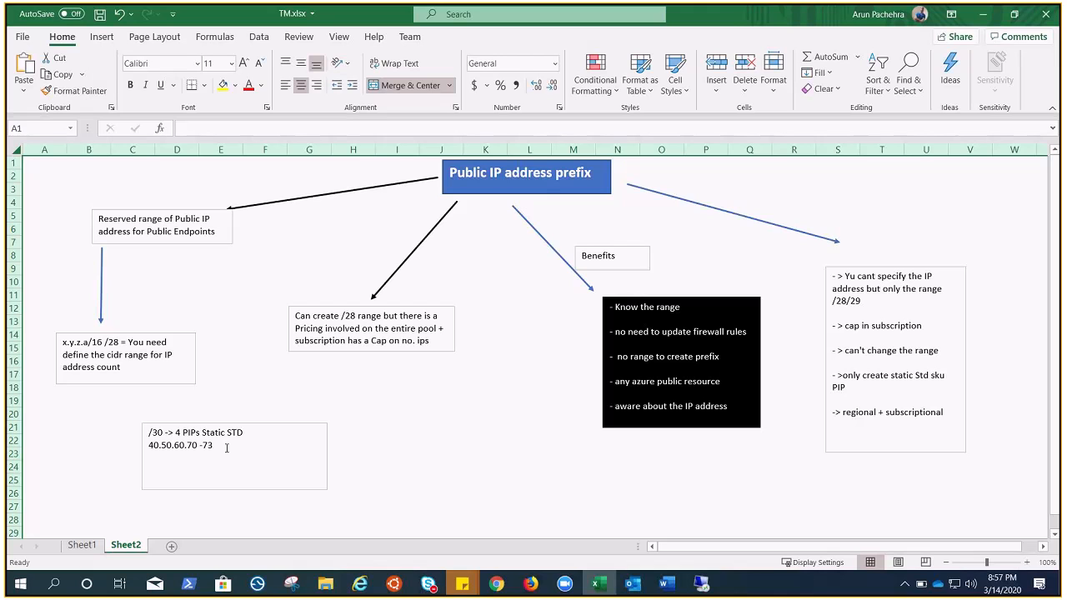
left_click(244, 446)
left_click_drag(244, 446, 148, 432)
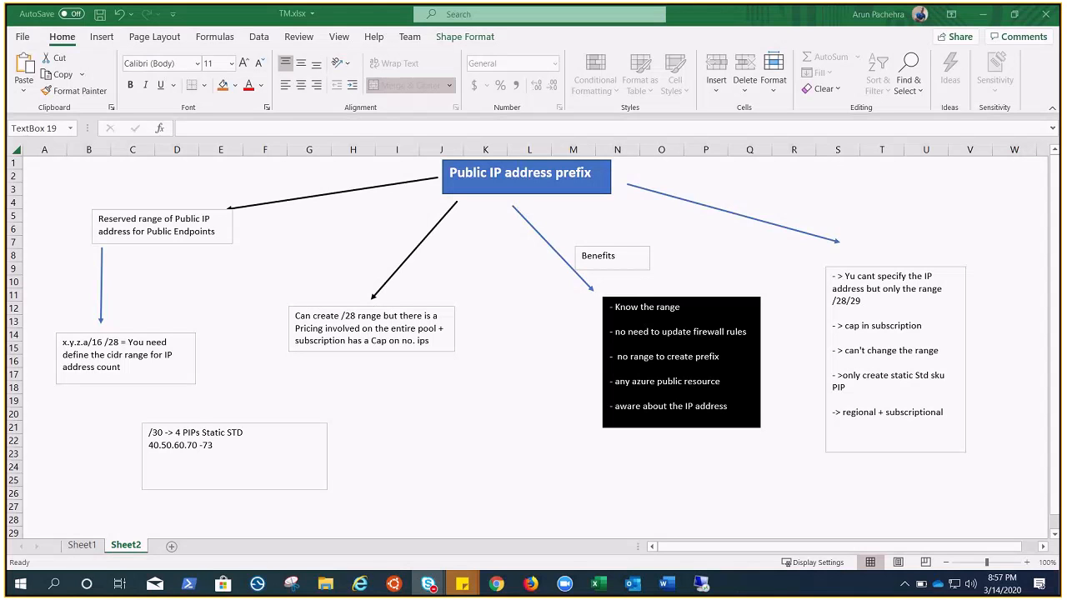
left_click(531, 584)
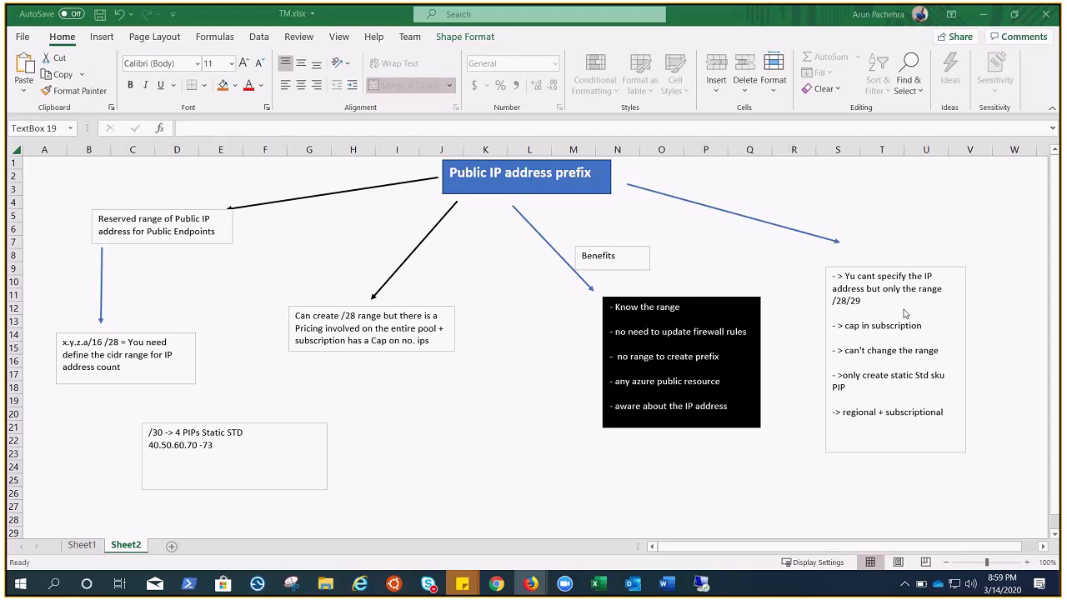
left_click(866, 336)
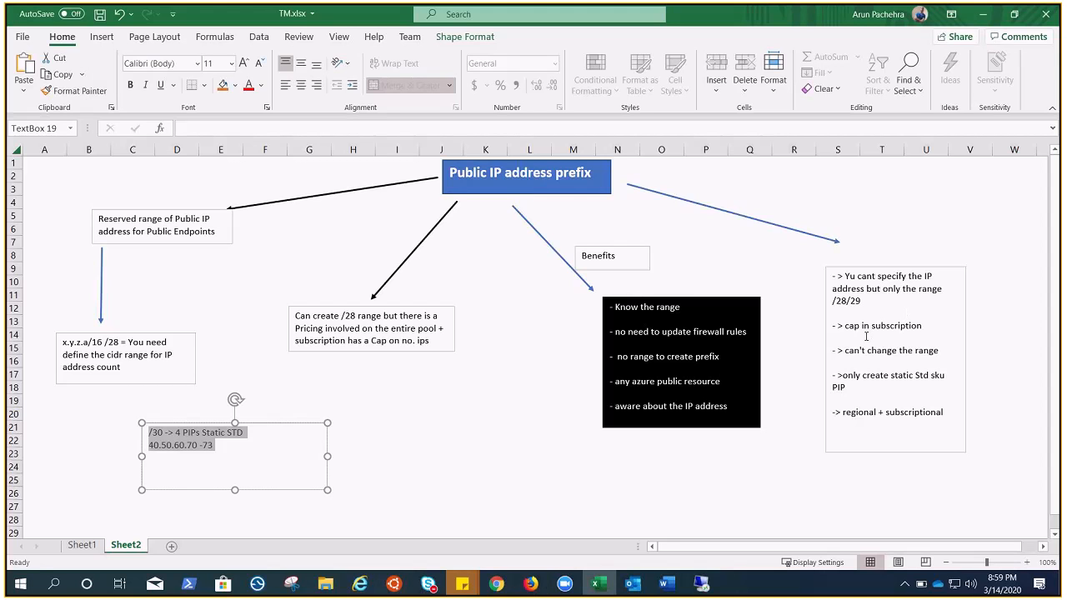
left_click(868, 336)
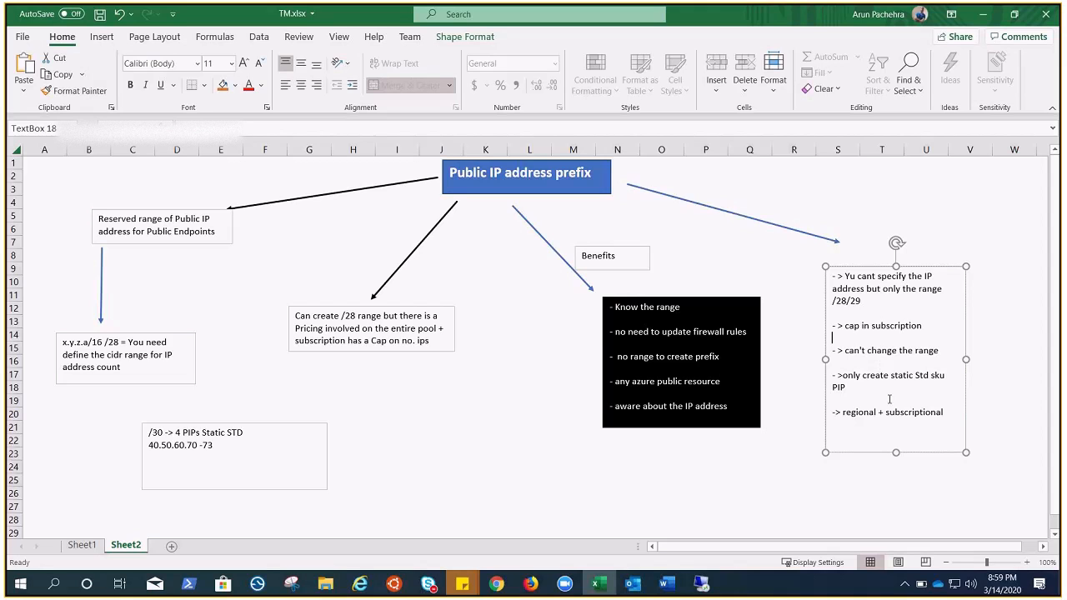
left_click(890, 392)
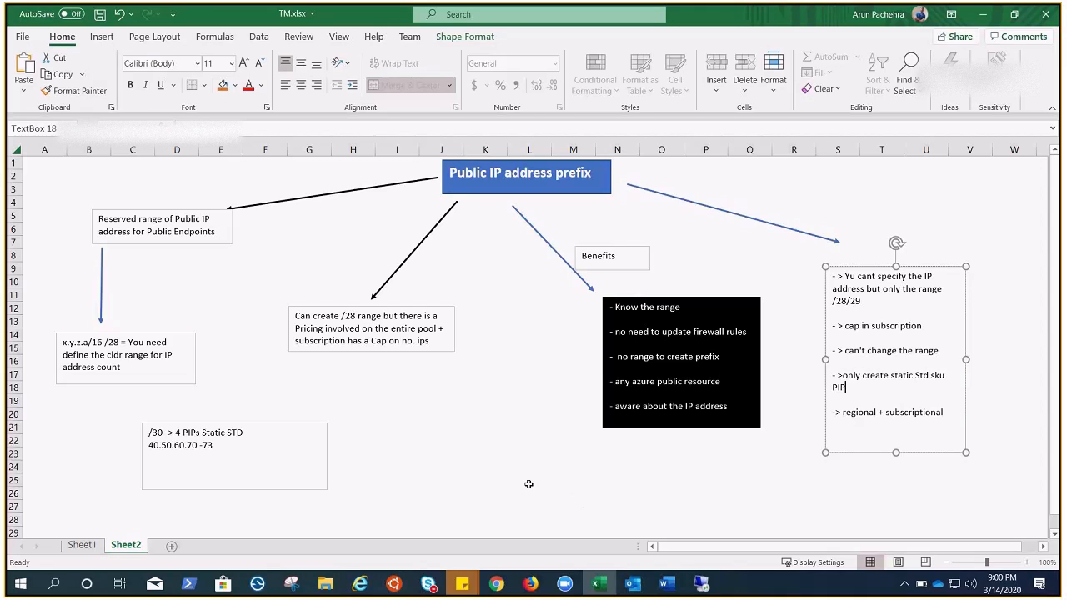
Step: Switch to the Azure portal in Chrome, search for "prefix" and open the Public IP Prefixes service
left_click(497, 584)
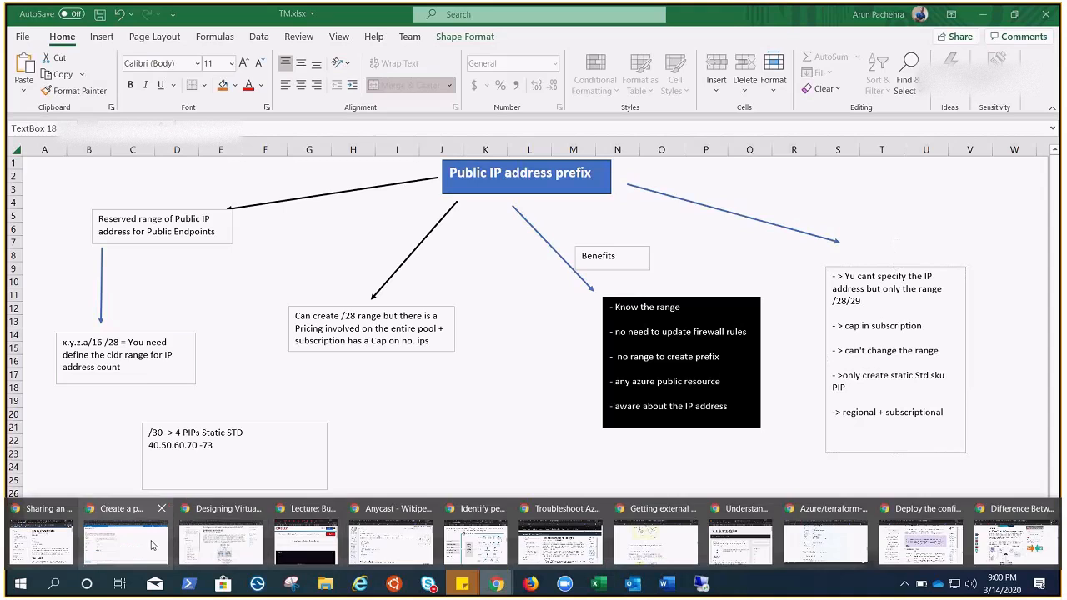
left_click(179, 546)
left_click(415, 84)
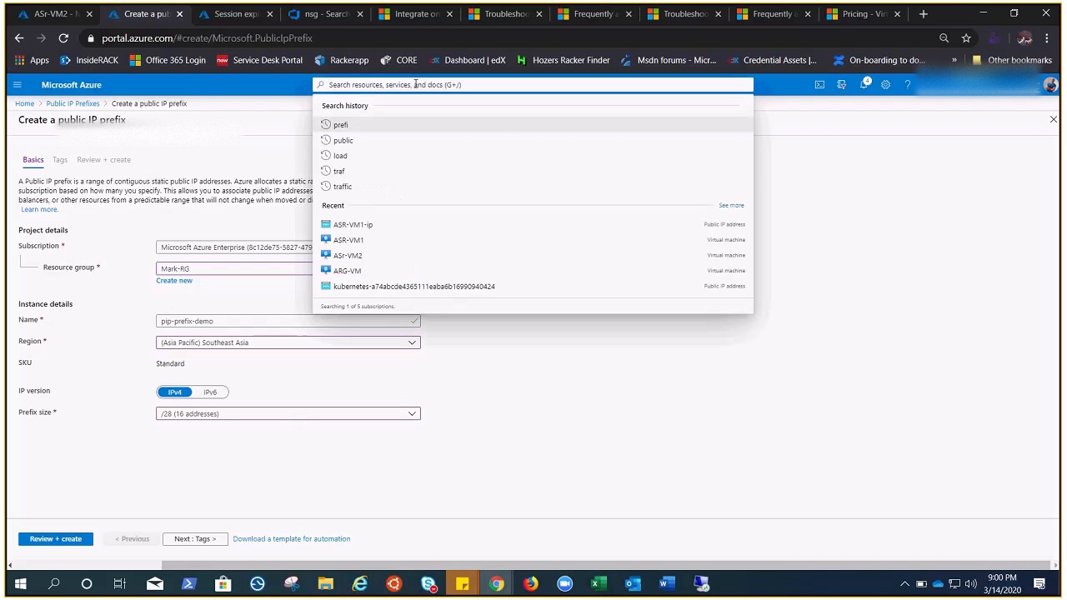
type("p")
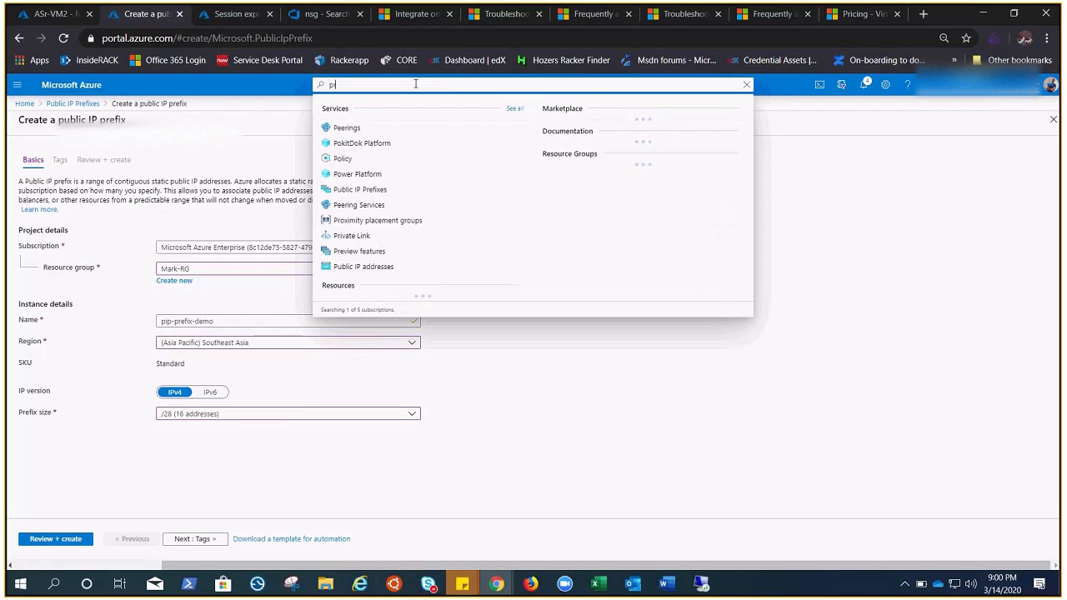
type("refix")
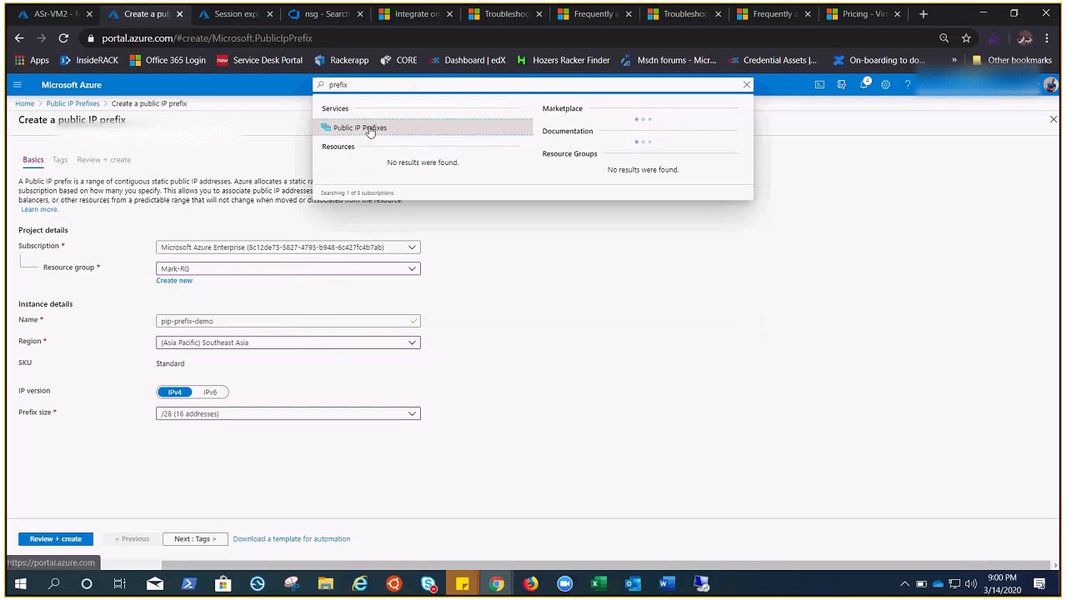
left_click(370, 131)
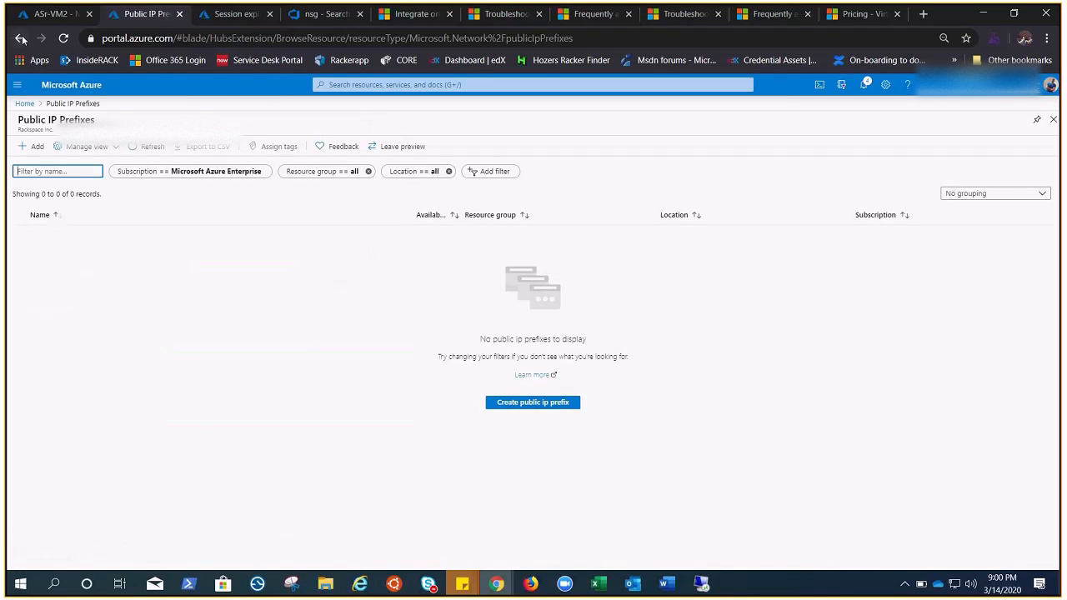
Step: Copy the public IP address of the ASr-VM2 virtual machine and open it in a new browser tab to check its web page
left_click(39, 15)
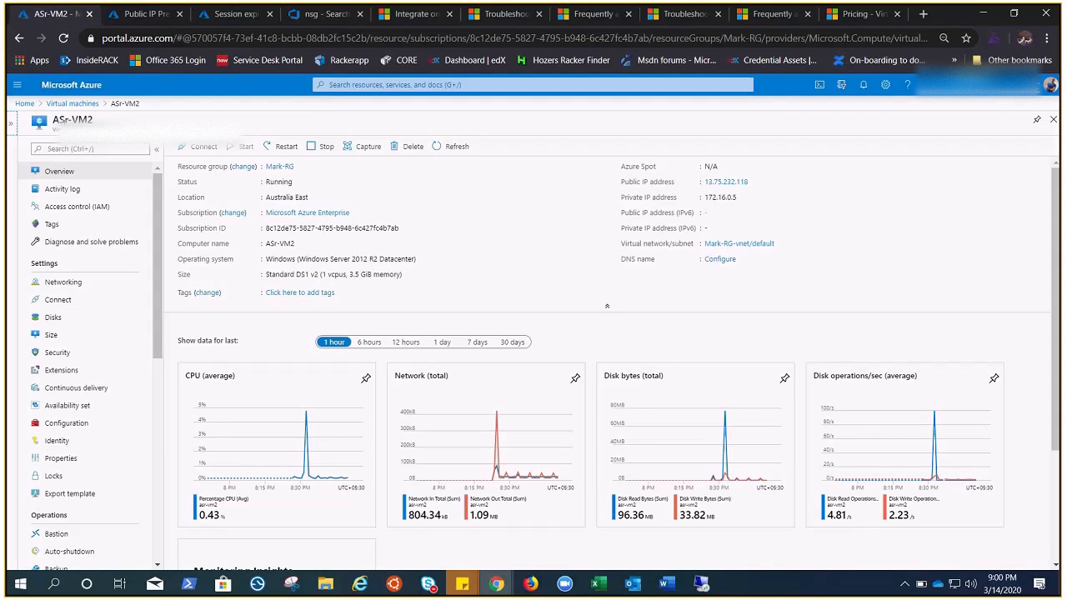
left_click(17, 84)
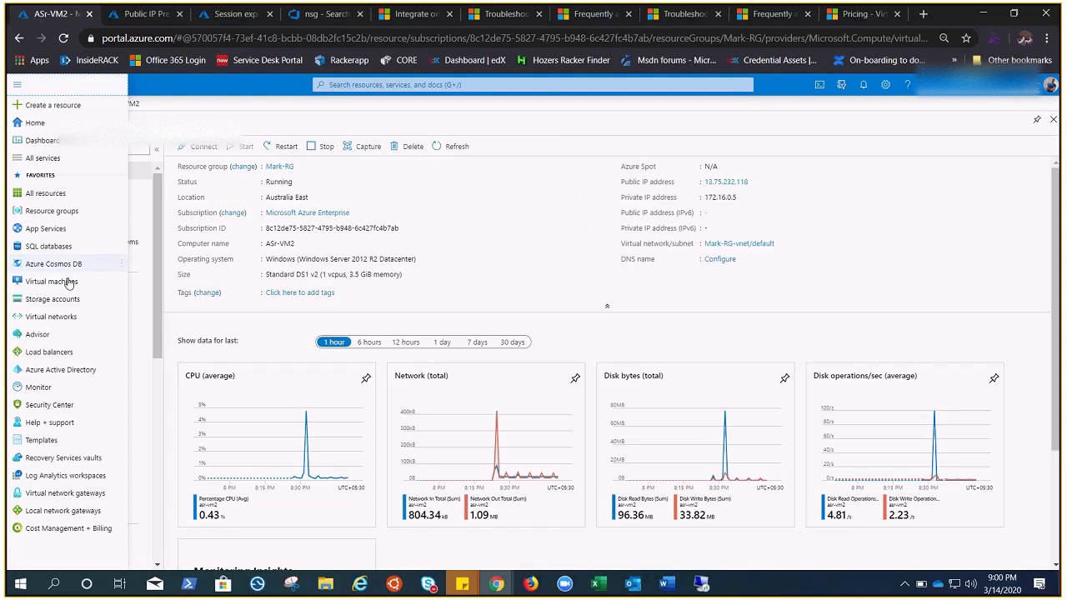
left_click(526, 196)
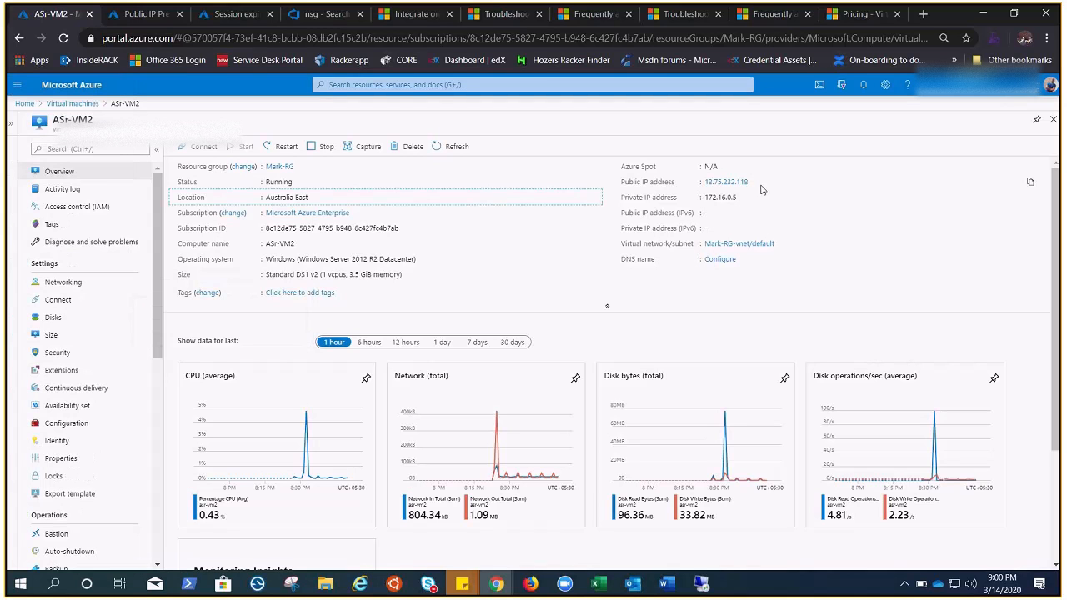
left_click(1030, 182)
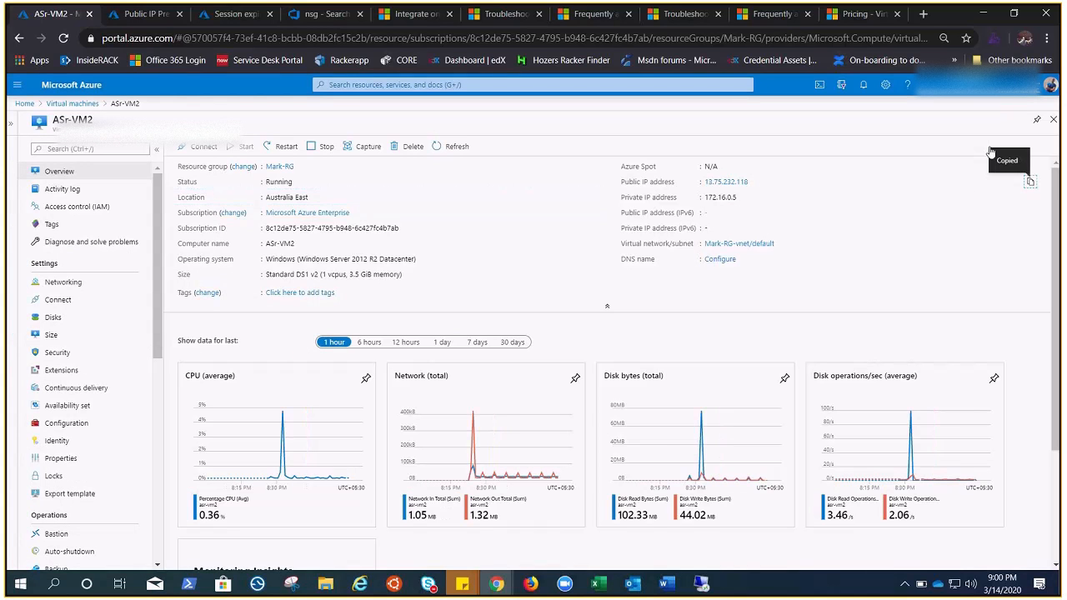
left_click(923, 14)
key("ctrl+v")
key("Return")
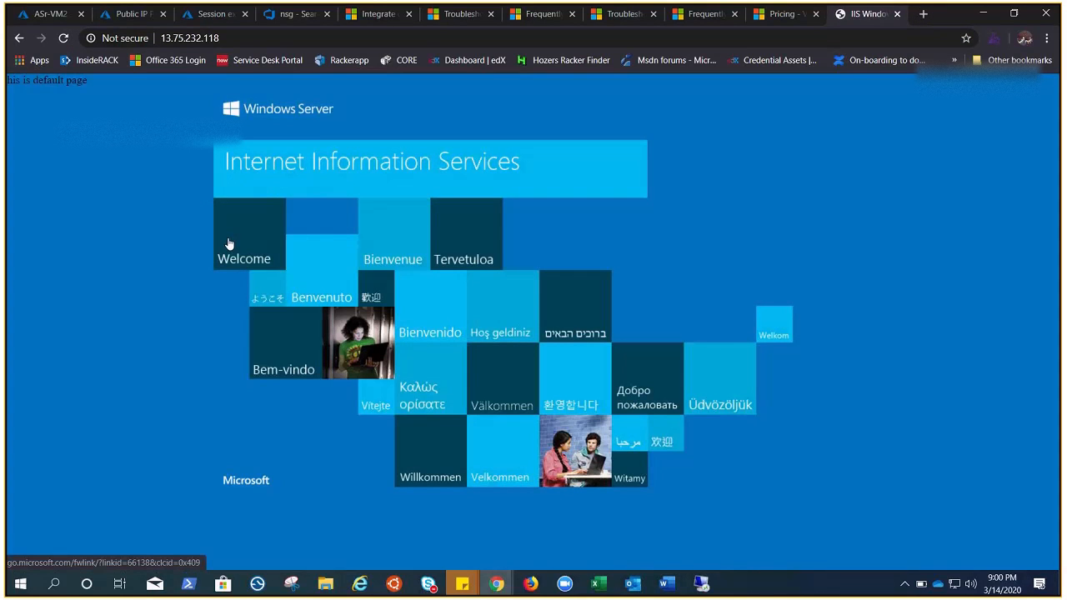
left_click(39, 12)
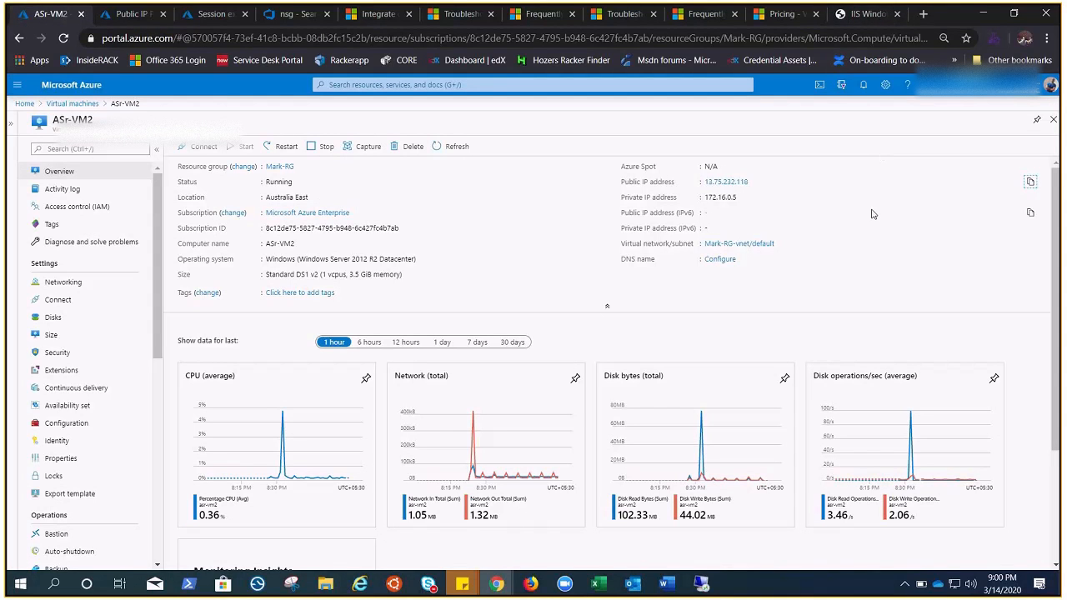
left_click(870, 20)
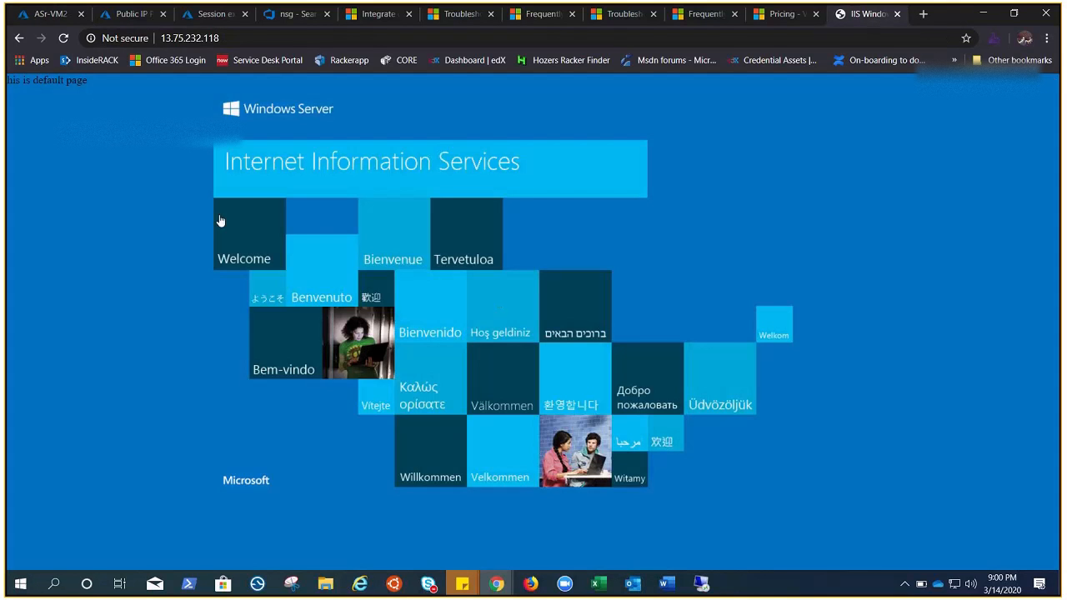
left_click(38, 17)
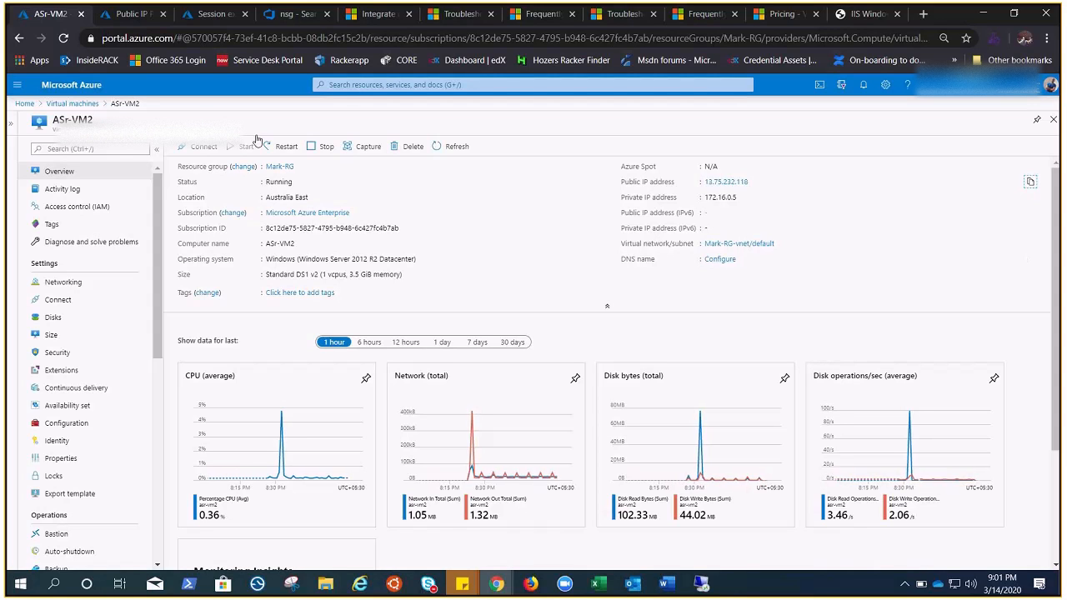
Step: Start creating a public IP prefix and assign it to the Mark-RG resource group
left_click(128, 16)
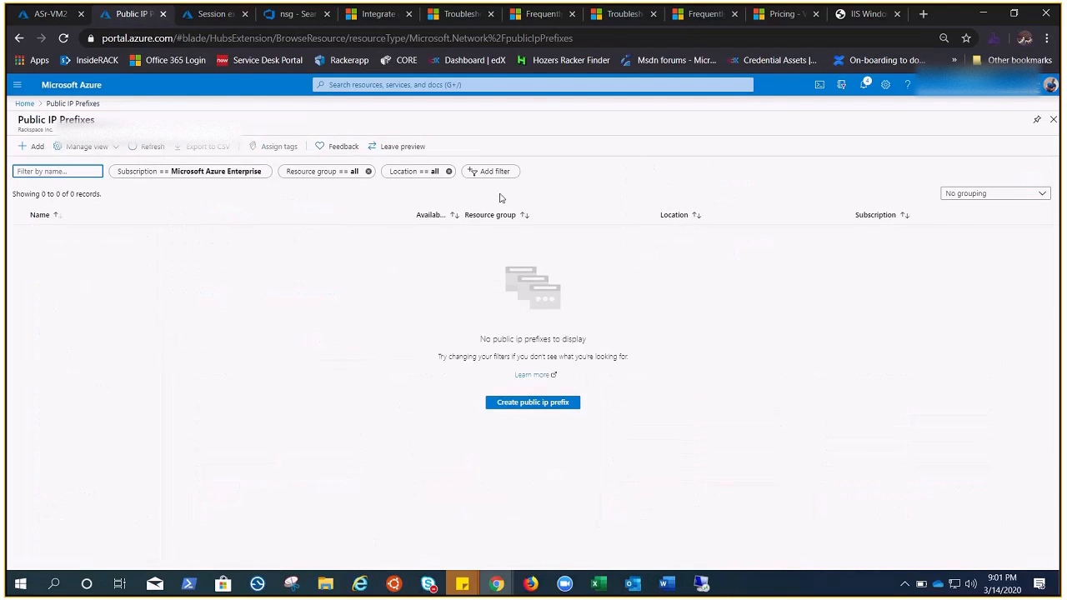
left_click(533, 404)
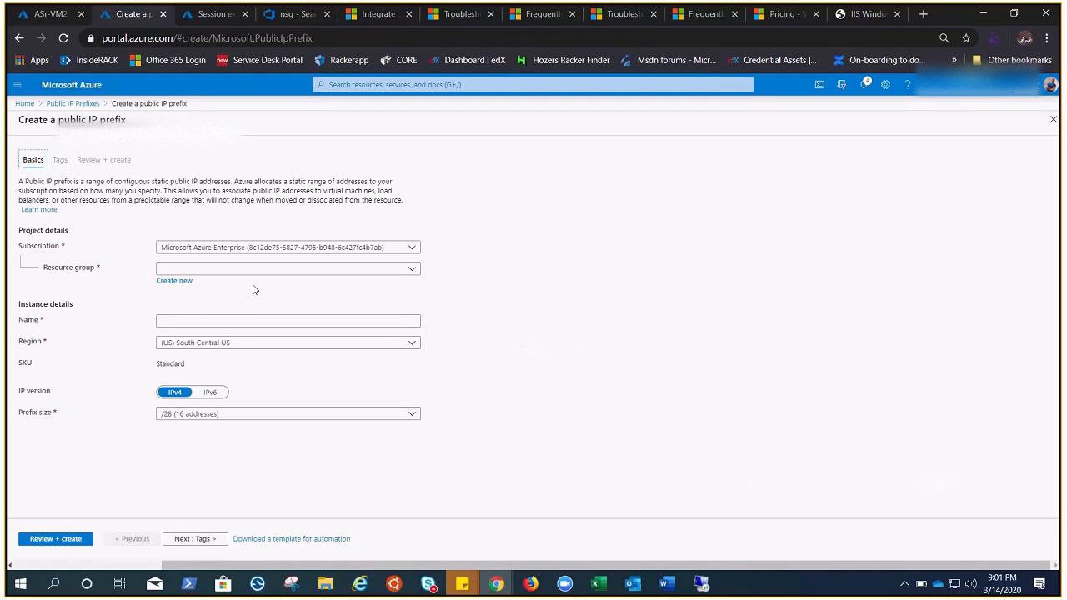
left_click(252, 268)
scroll(253, 436, "down", 5)
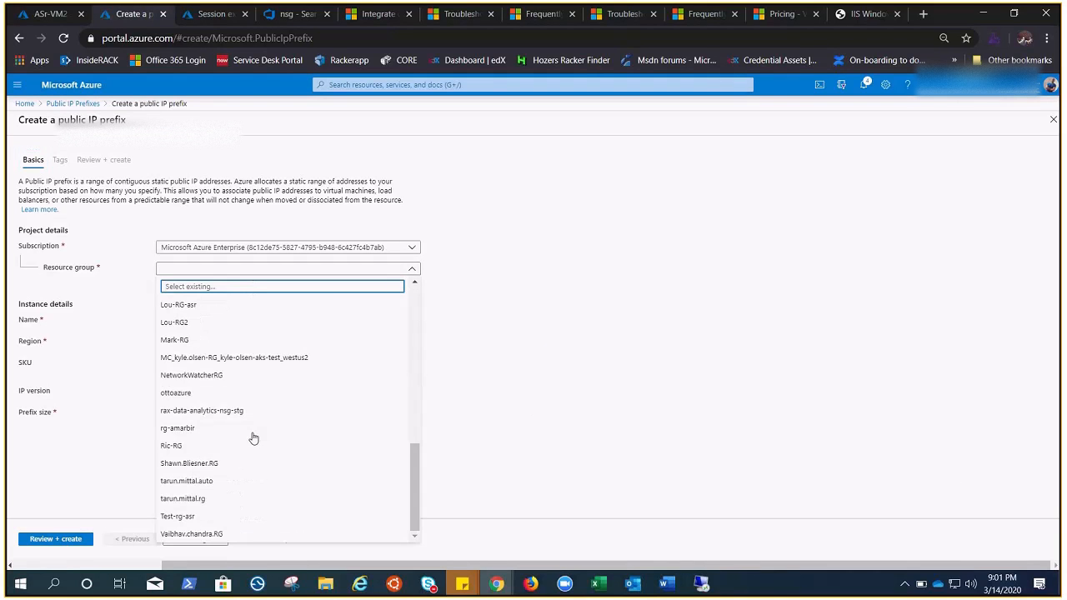
left_click(184, 341)
Step: Name the prefix ip-prefix-demo and set its region to (Asia Pacific) Australia East
left_click(185, 321)
type("ip-prefix")
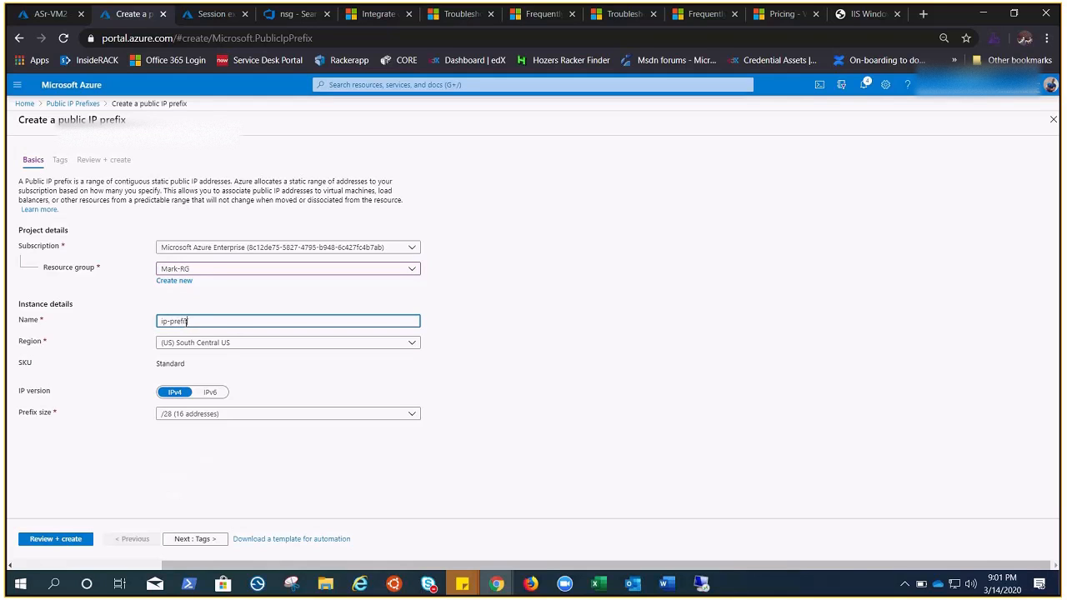
type("-demo")
left_click(221, 346)
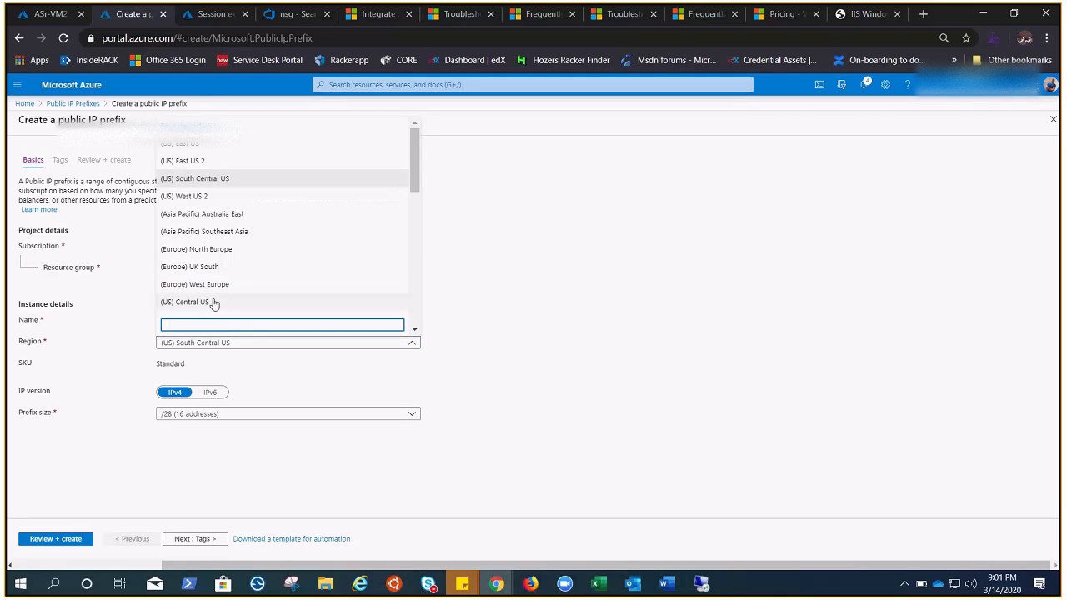
left_click(237, 214)
left_click(562, 390)
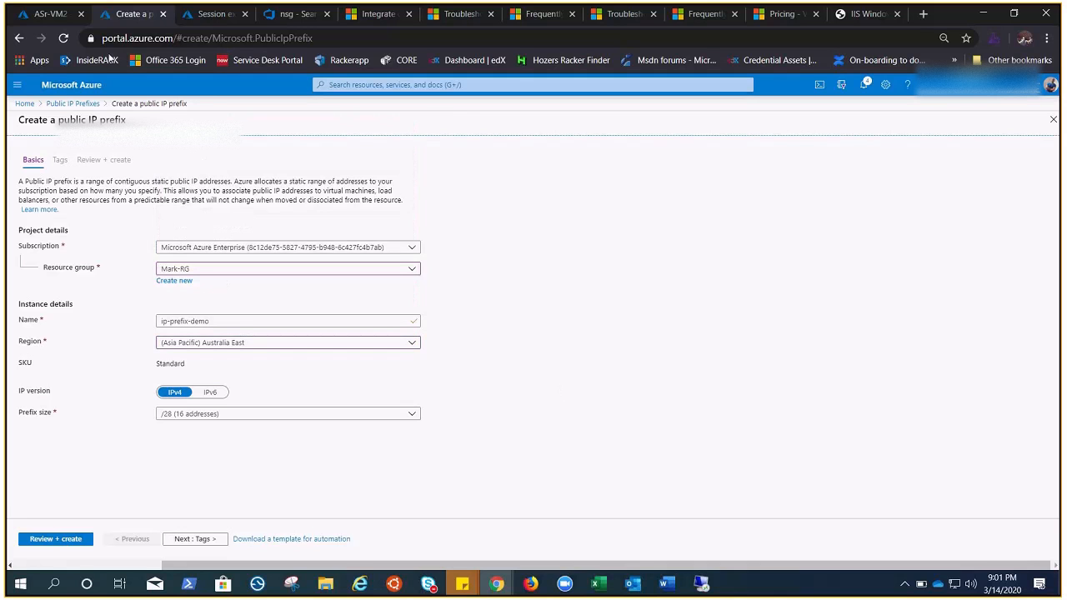
left_click(50, 14)
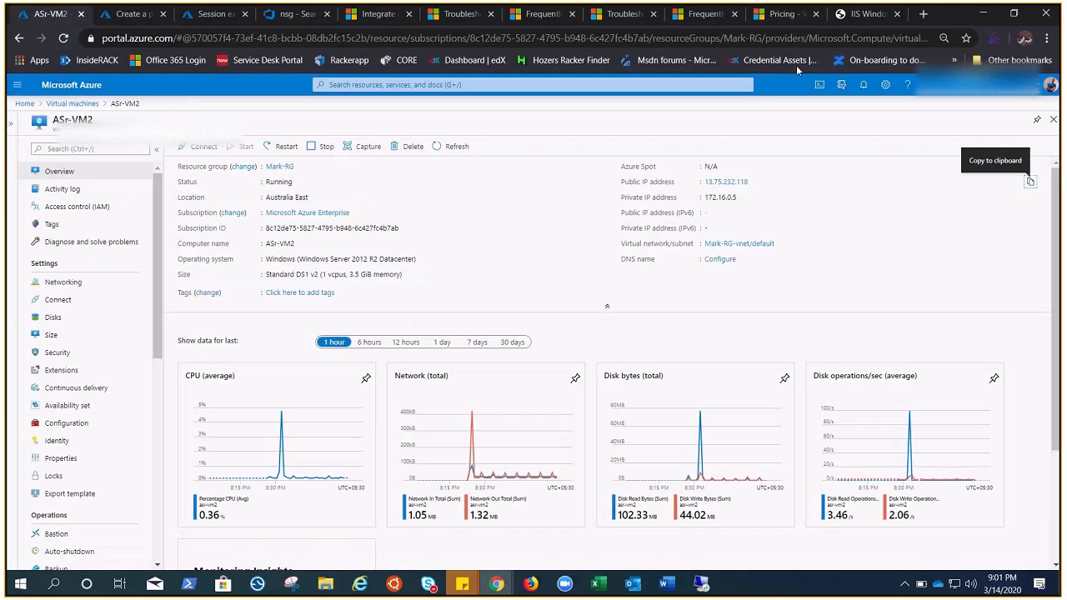
left_click(866, 14)
left_click(133, 14)
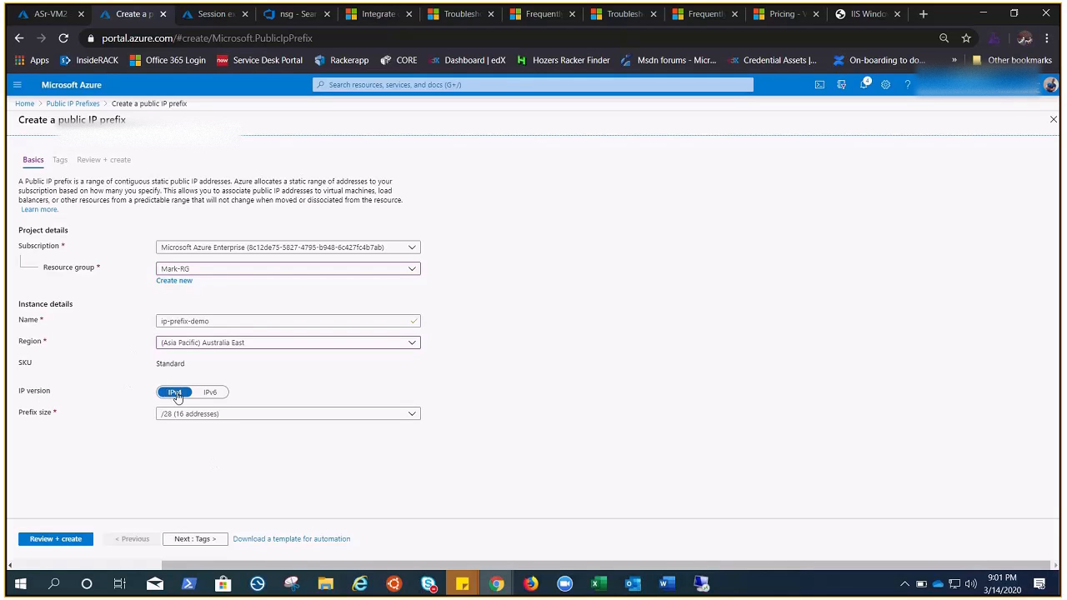
Step: Keep the prefix on IPv4, set its size to /31 (2 addresses) and proceed to the creation review
left_click(214, 397)
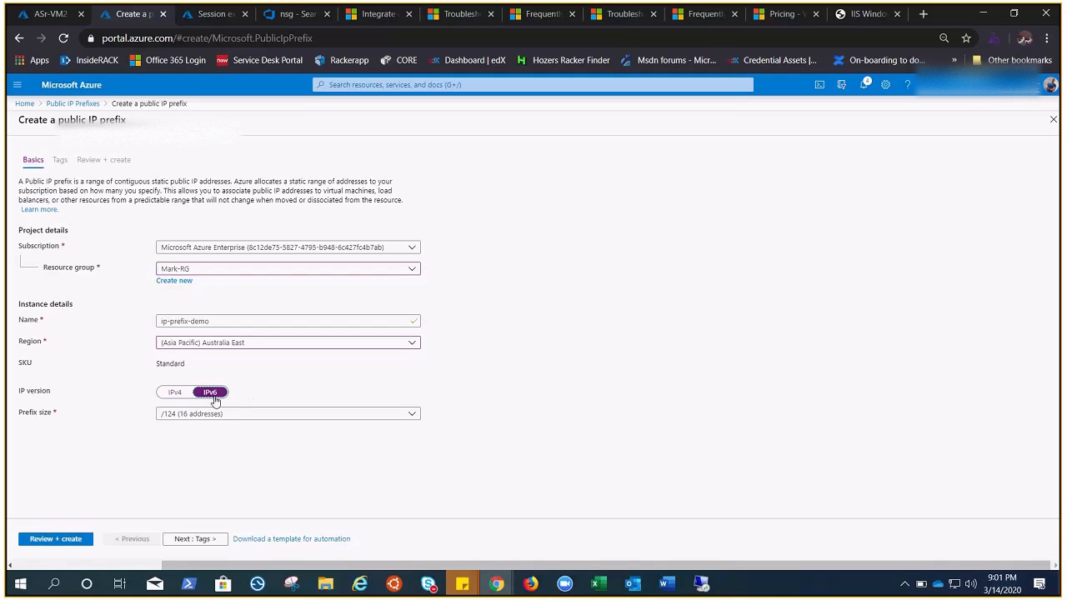
left_click(170, 399)
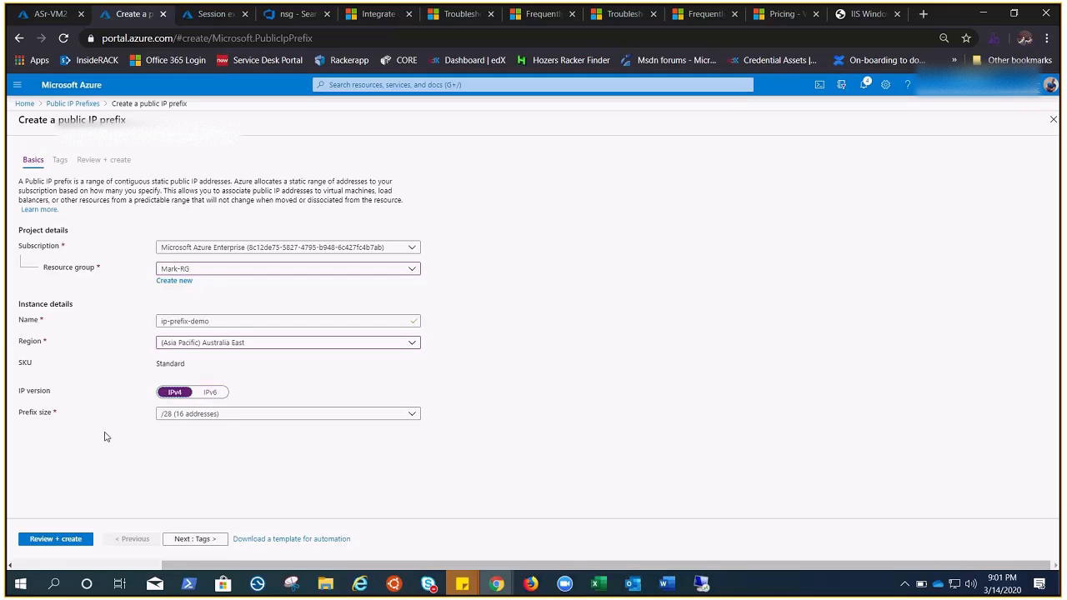
left_click(414, 415)
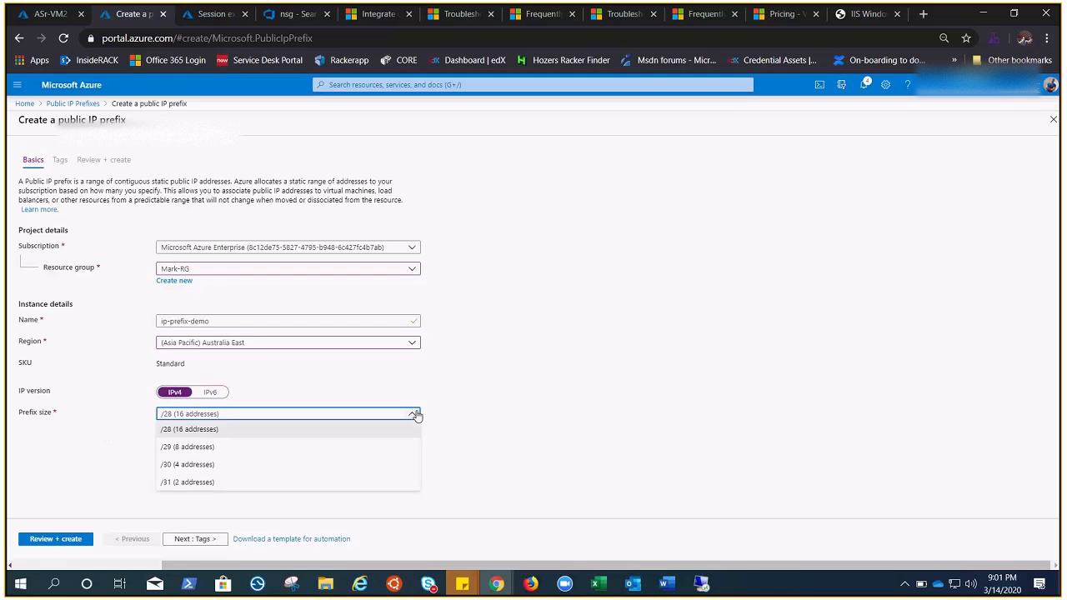
left_click(177, 484)
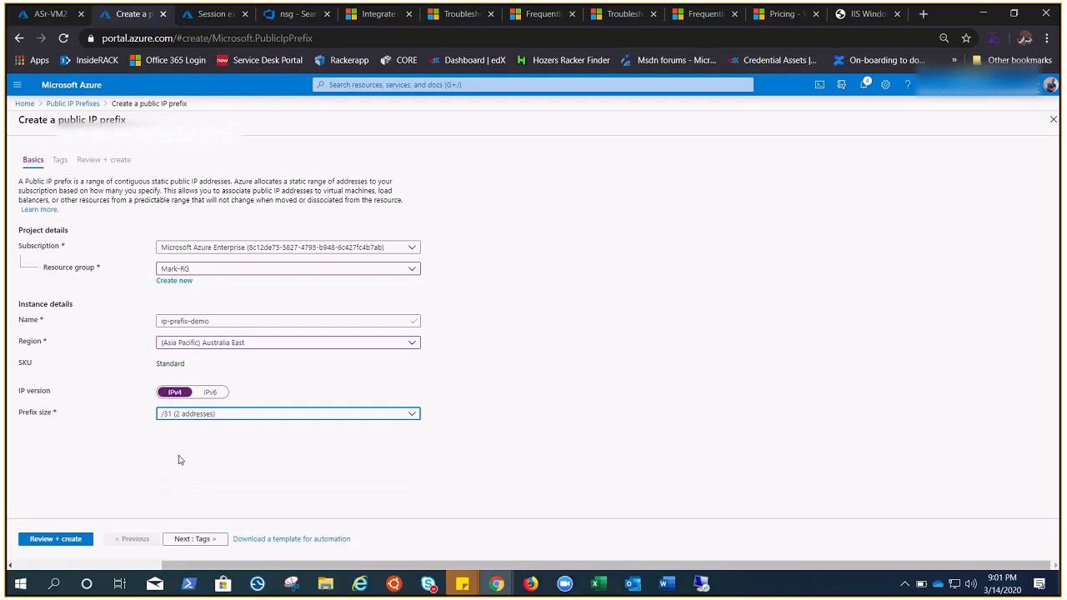
left_click(189, 433)
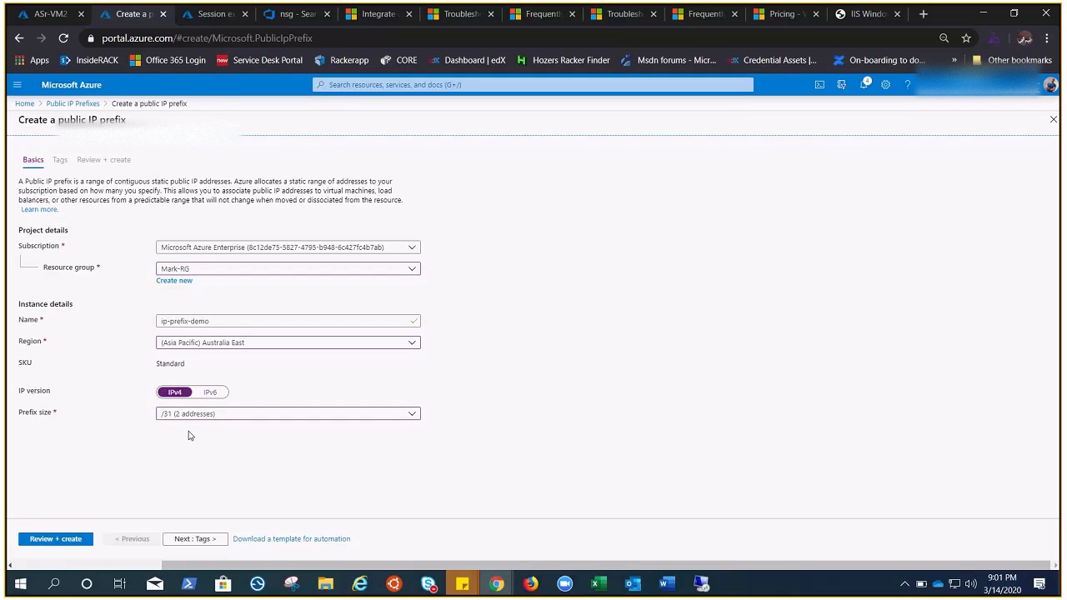
left_click(55, 539)
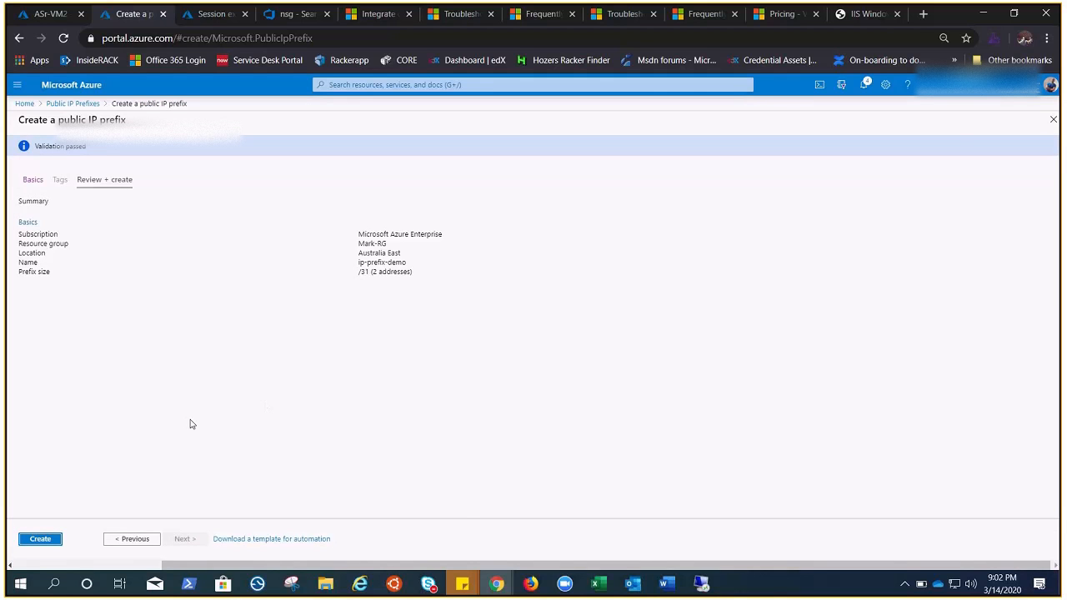
Step: Disable the public IP address in ipconfig1 of the ASr-VM2 virtual machine's network interface and save the change
left_click(40, 15)
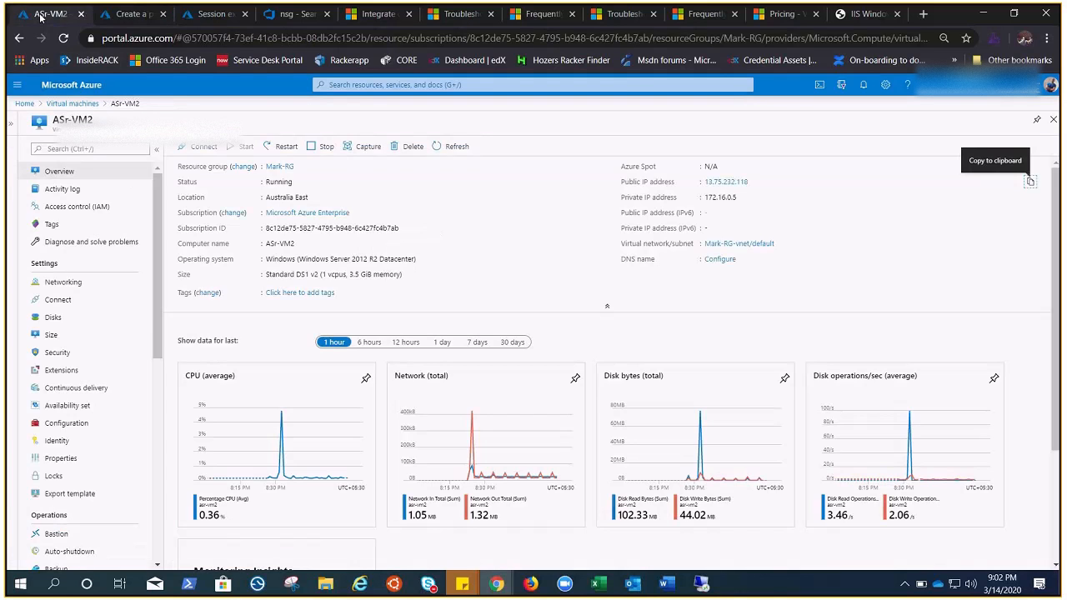
left_click(63, 282)
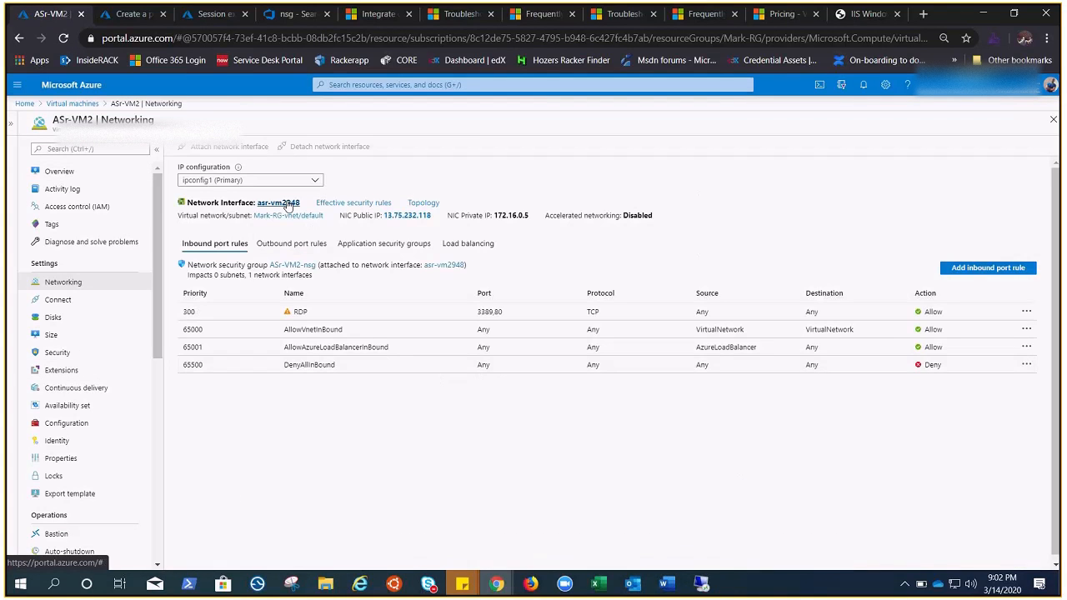
left_click(283, 203)
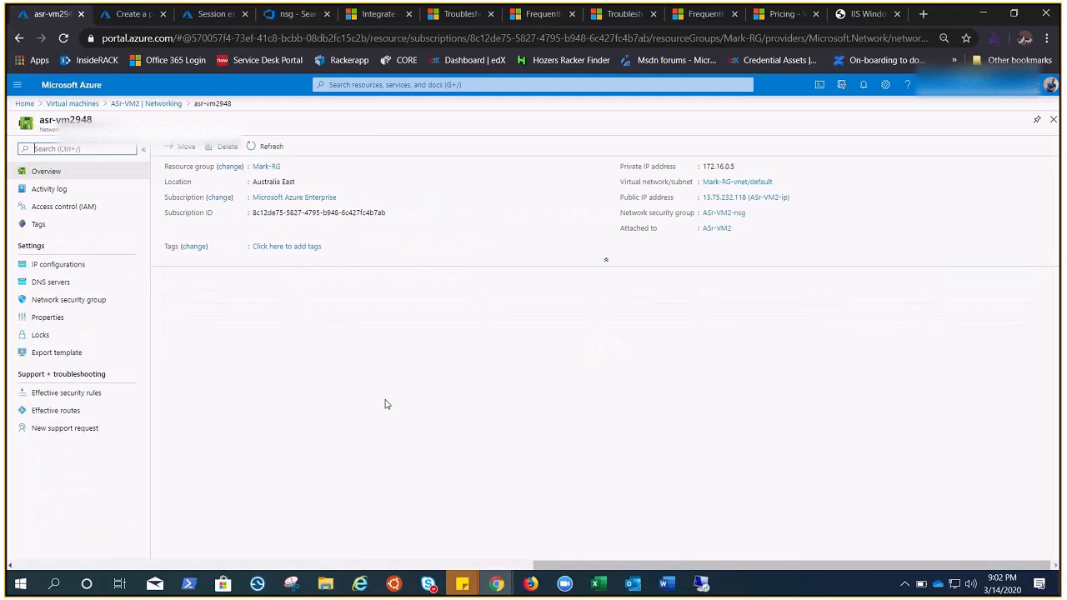
left_click(48, 264)
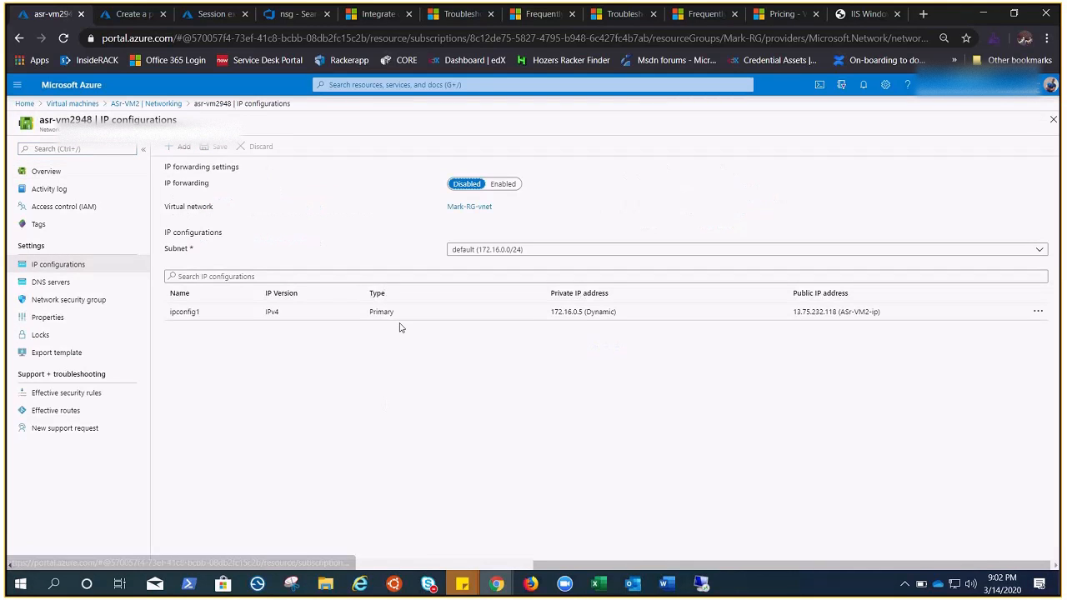
left_click(395, 314)
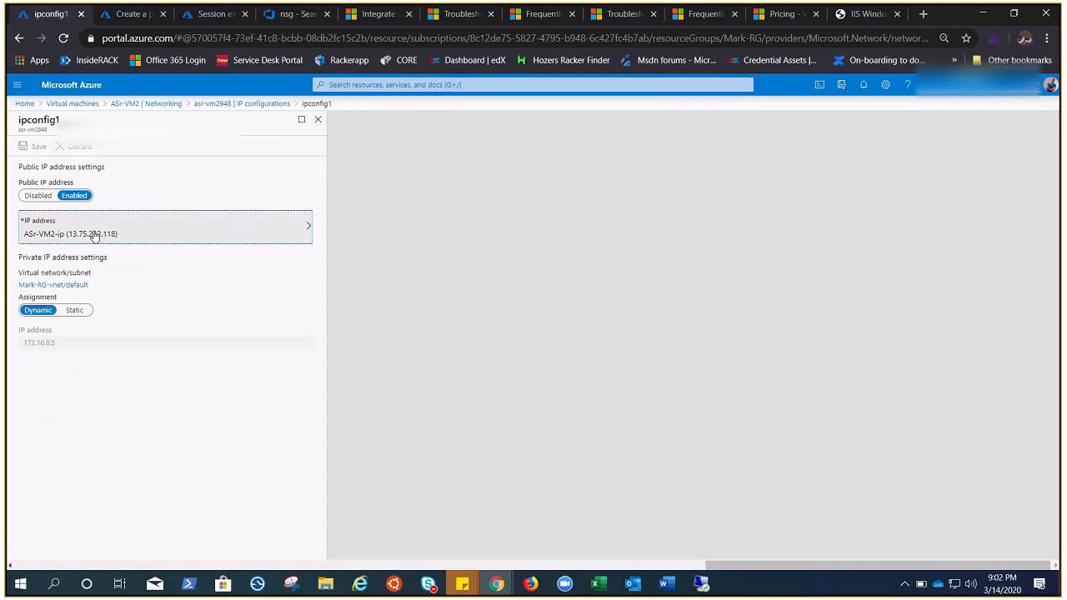
left_click(95, 235)
left_click(37, 196)
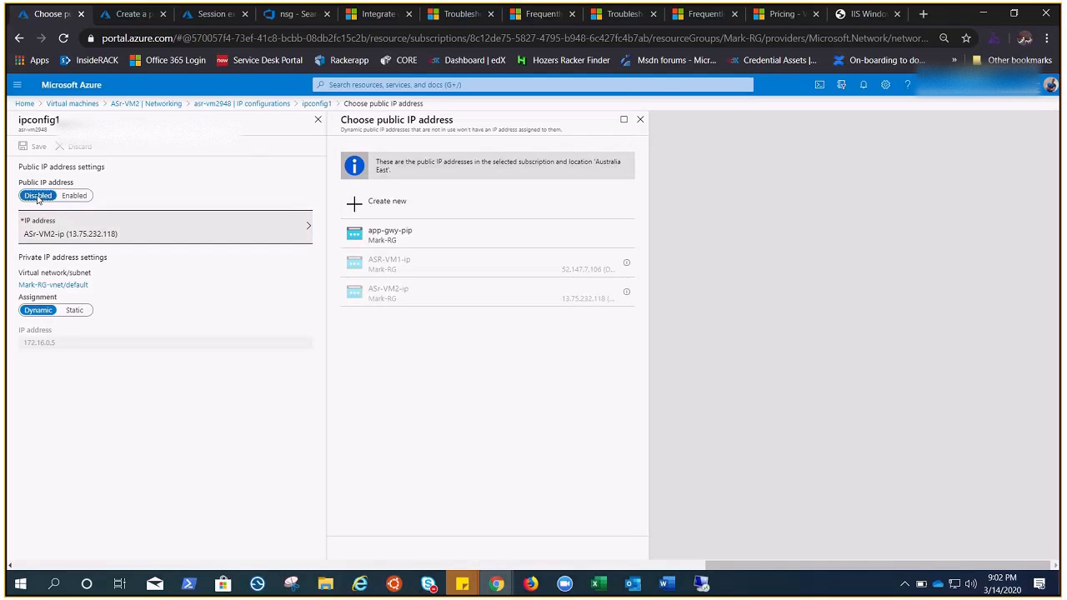
left_click(33, 146)
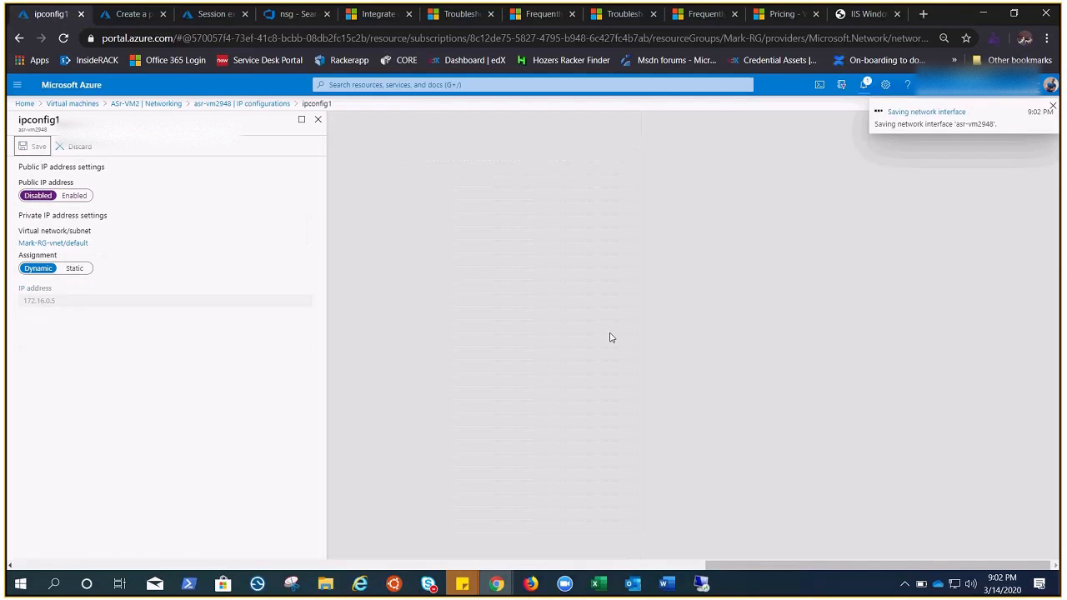
Step: Create the ip-prefix-demo public IP prefix and open the deployed resource
left_click(123, 14)
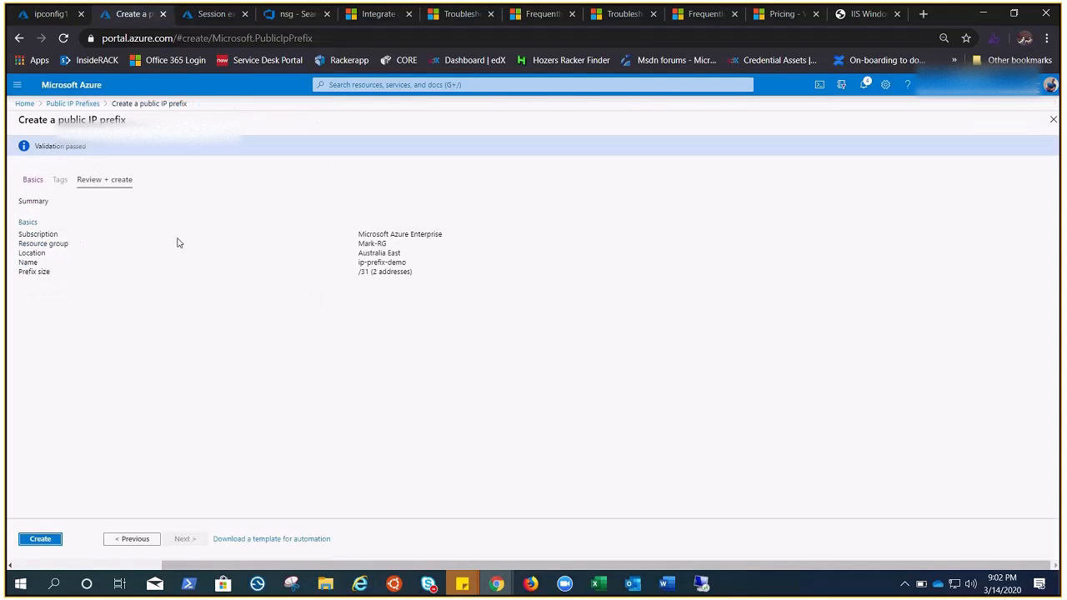
left_click(39, 539)
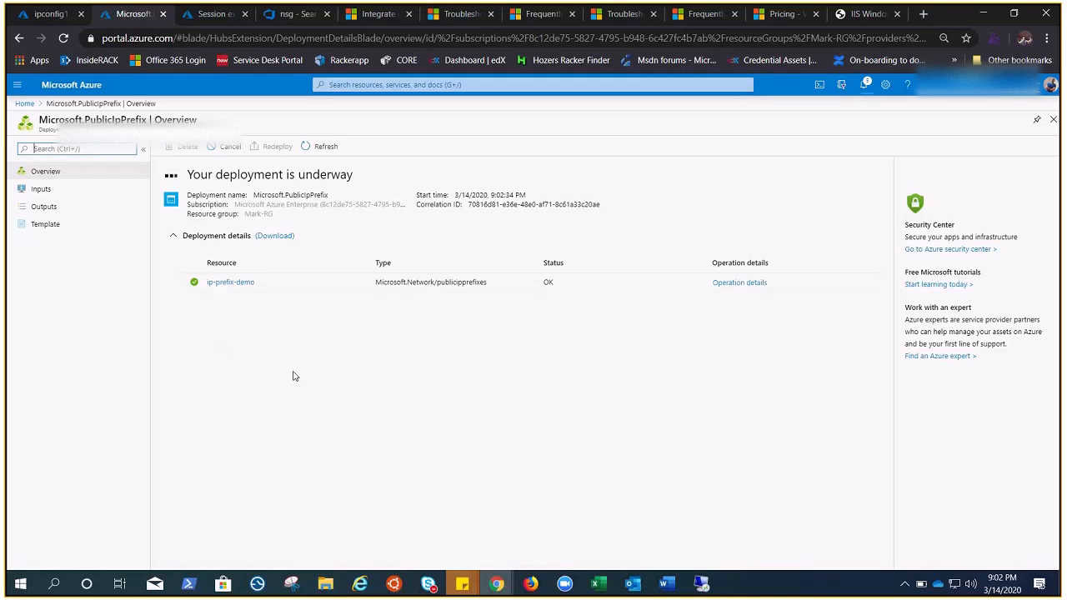
left_click(48, 14)
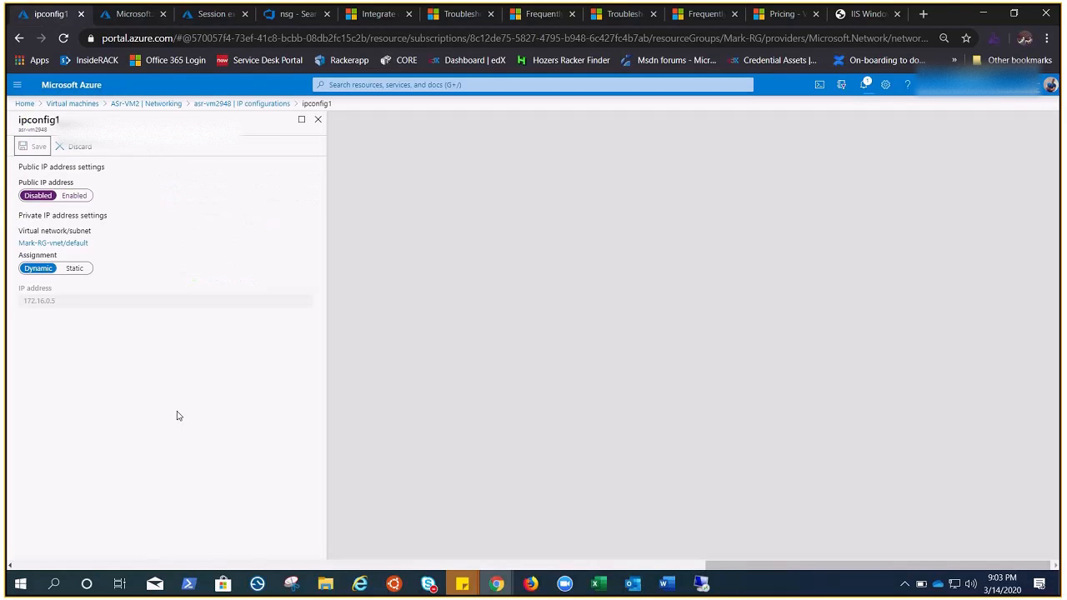
left_click(131, 14)
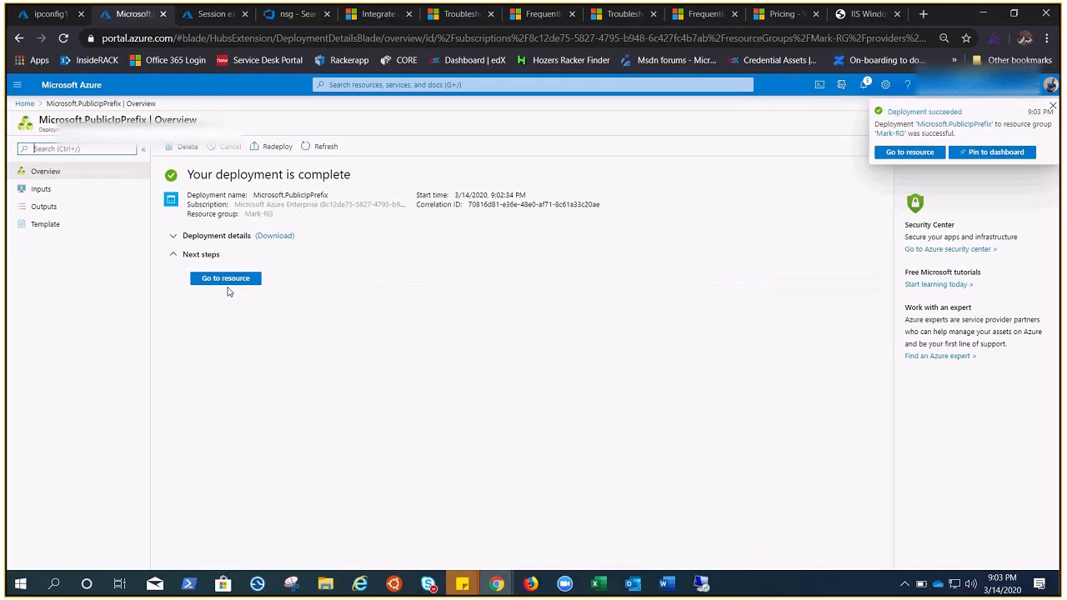
left_click(227, 280)
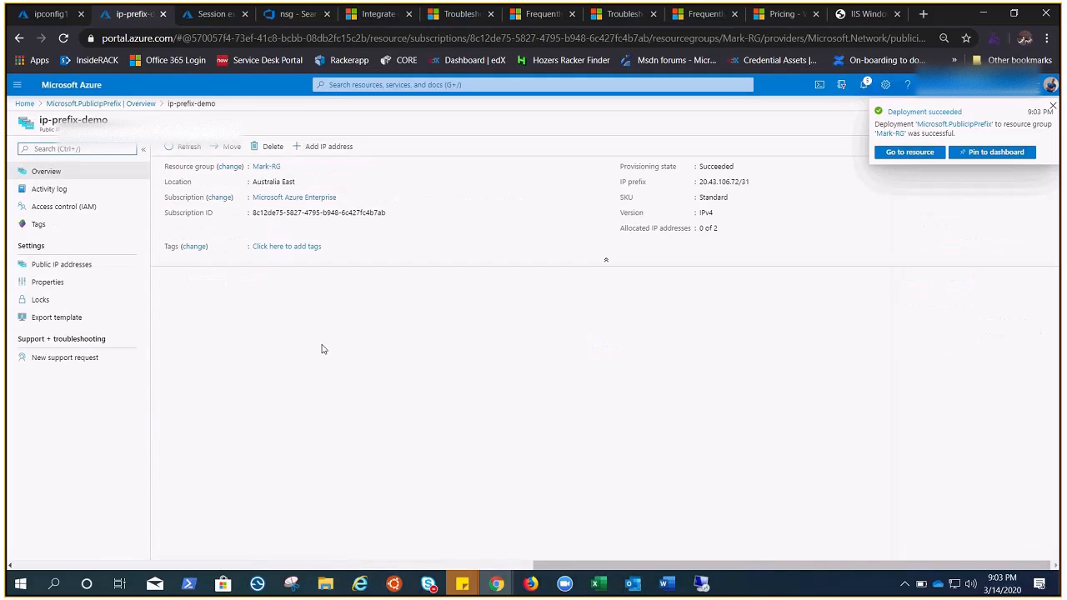
Step: Check which public IP addresses are allocated from ip-prefix-demo and return to its overview
left_click(1053, 108)
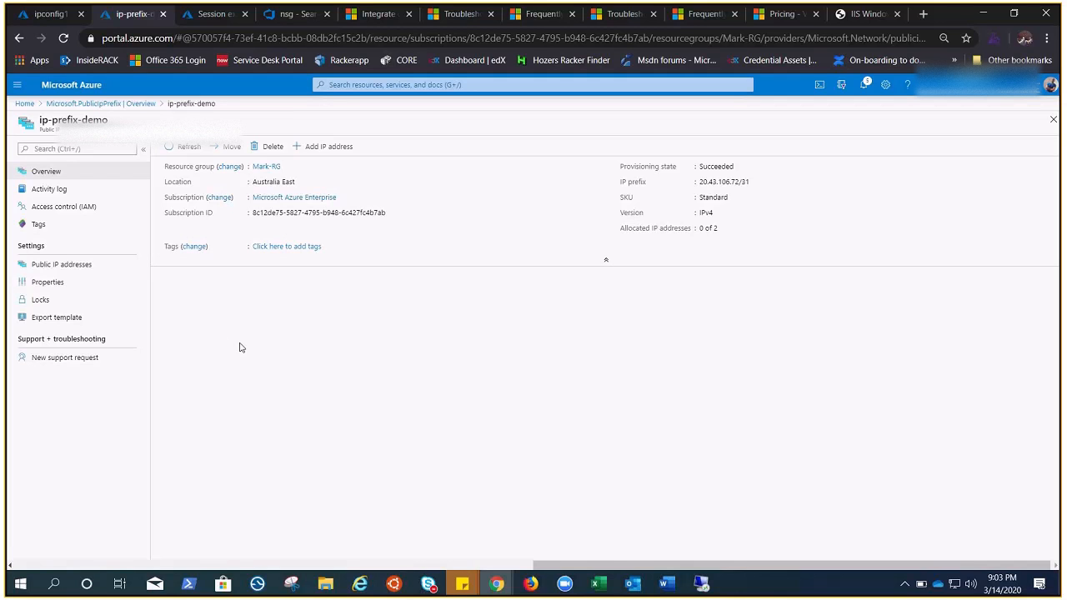
left_click(59, 266)
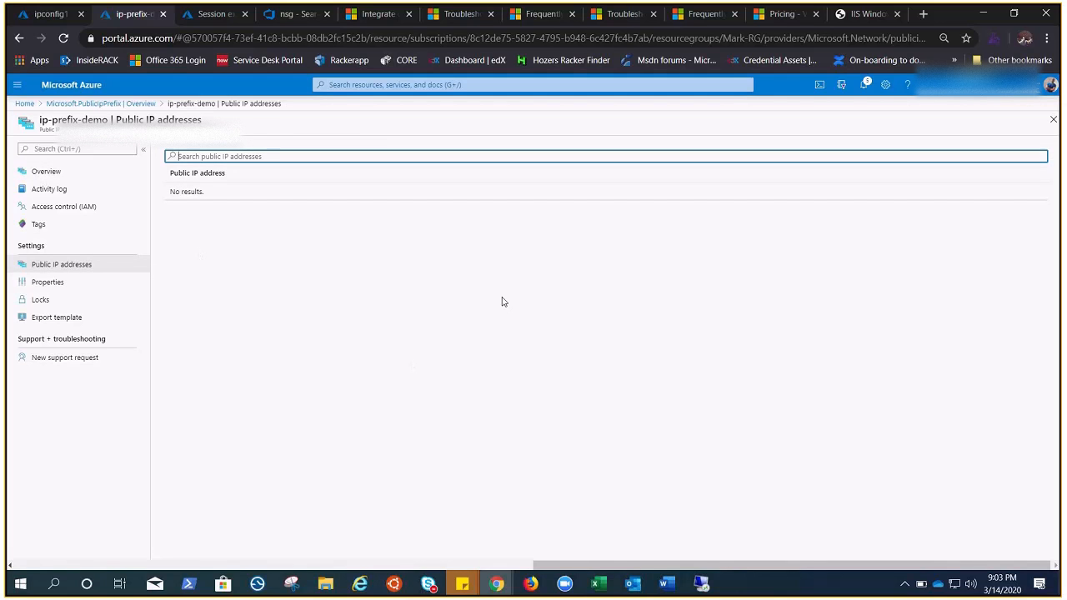
left_click(73, 173)
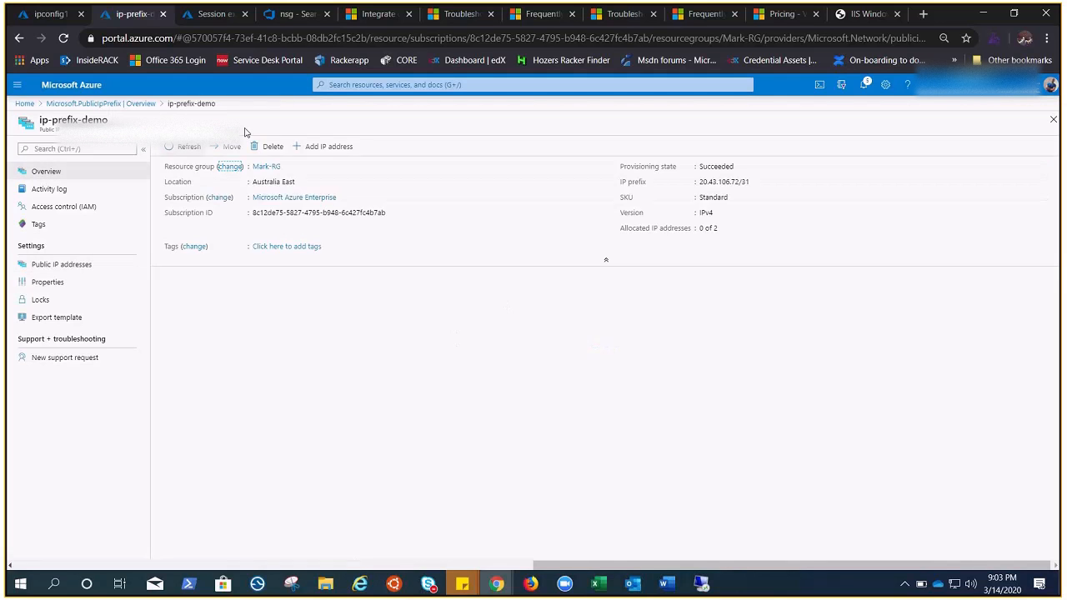
Step: Add a public IP address named prefix-pip with a DNS name label starting with demotest to the prefix, and check the notifications
left_click(327, 146)
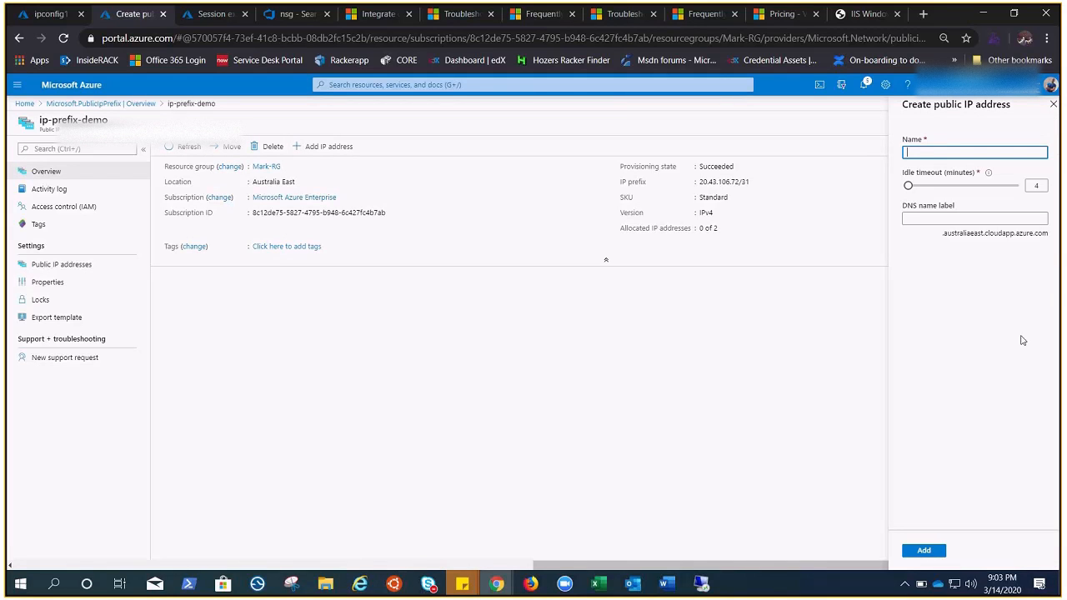
type("prefix-pip")
left_click(922, 219)
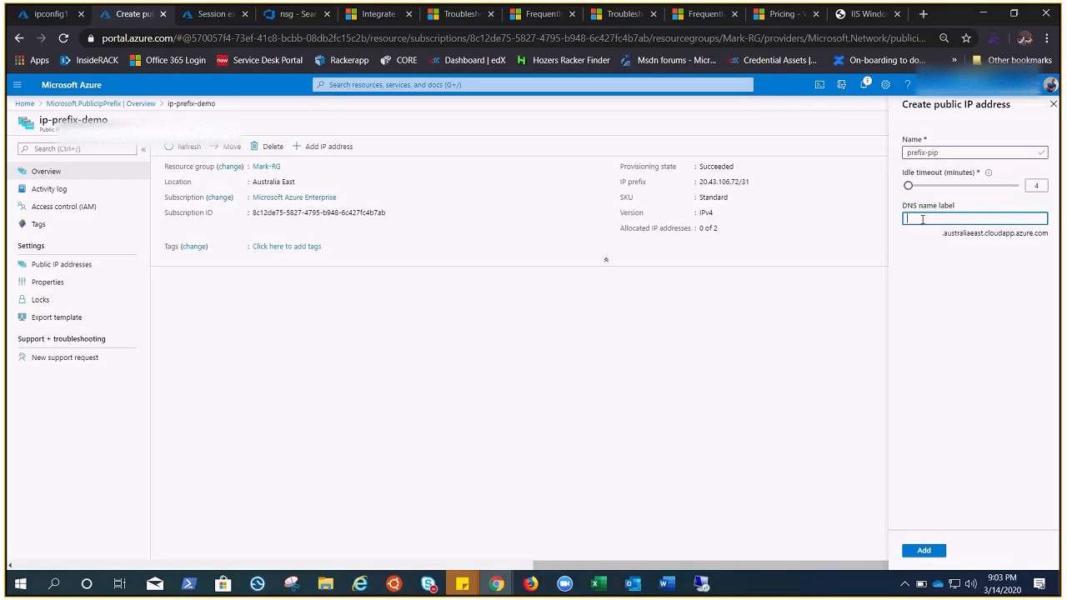
type("demotestytest")
left_click(923, 550)
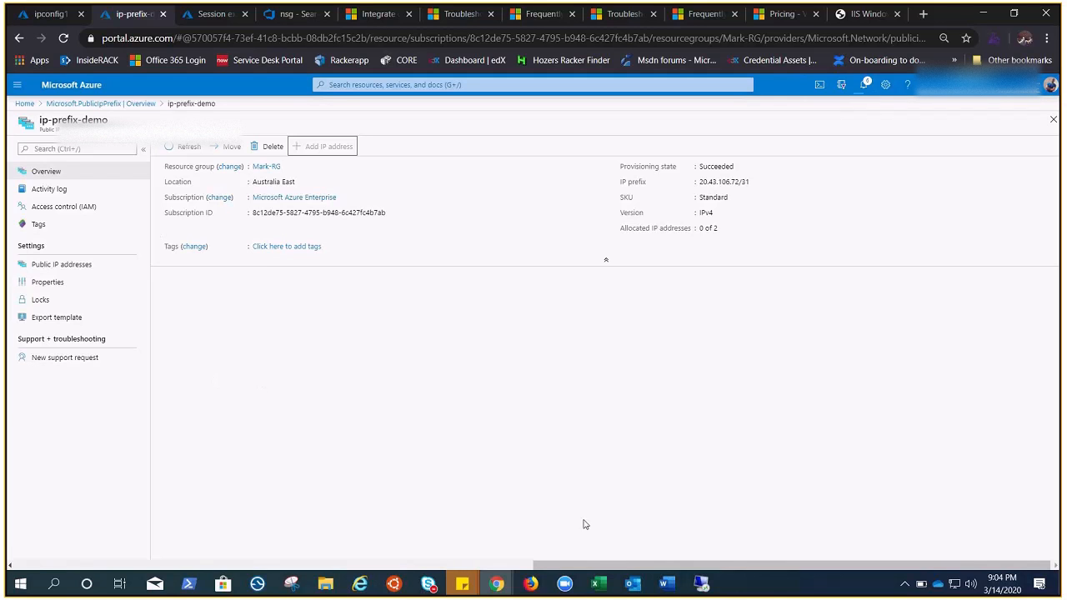
left_click(863, 86)
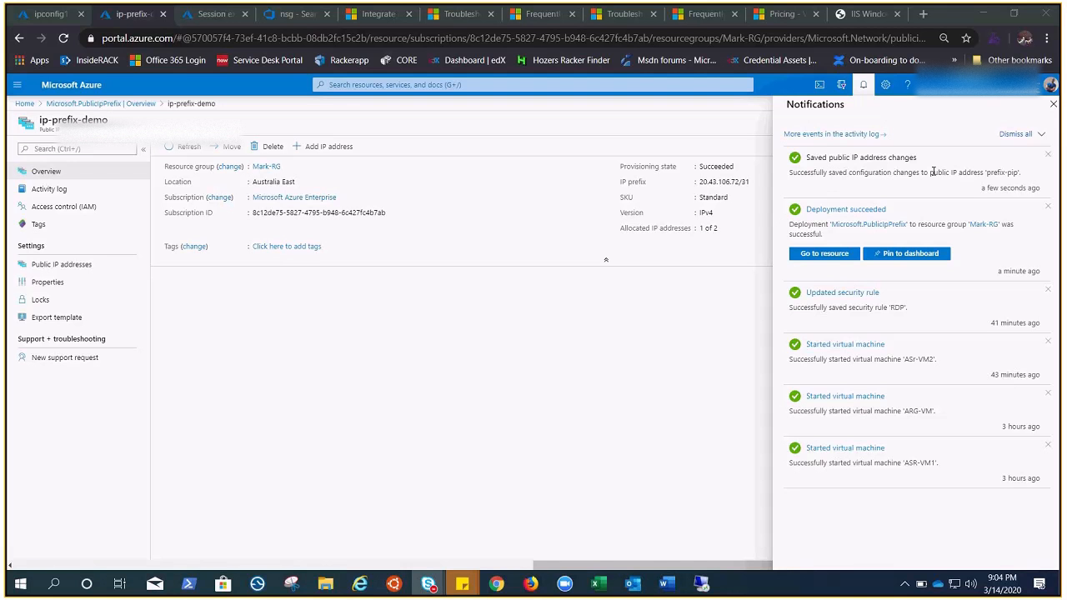
left_click(1053, 104)
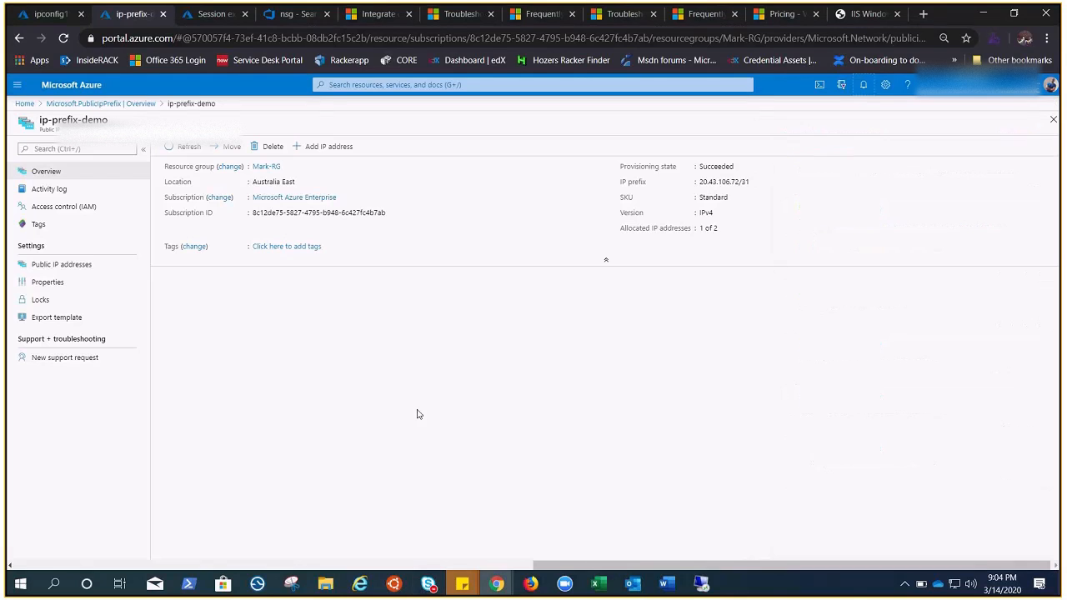
Step: Enable the public IP address in the ipconfig1 settings of ASr-VM2's network interface and choose prefix-pip
left_click(50, 14)
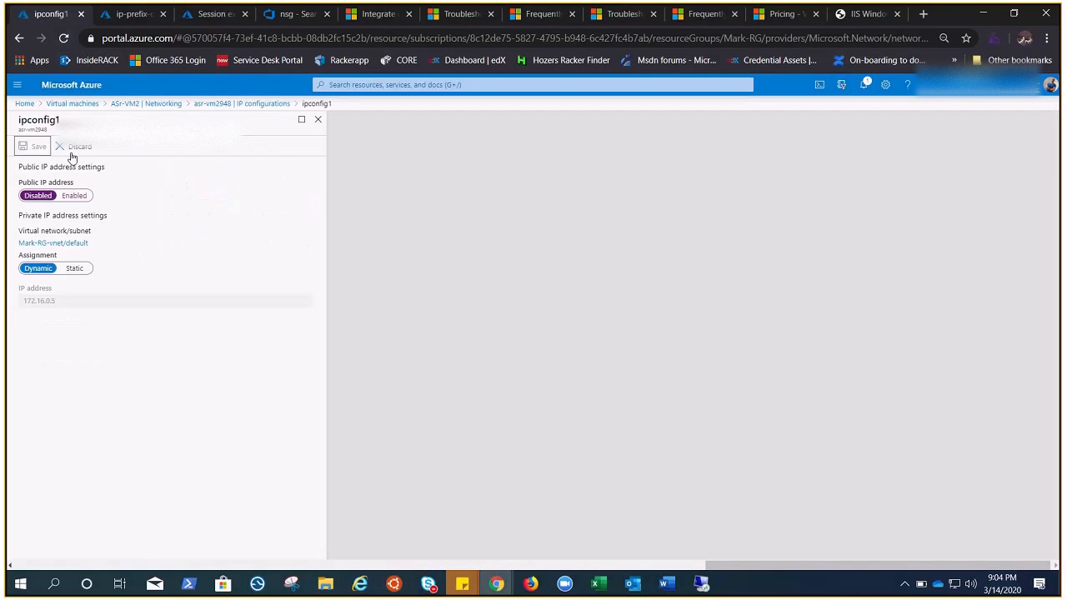
left_click(73, 195)
left_click(103, 231)
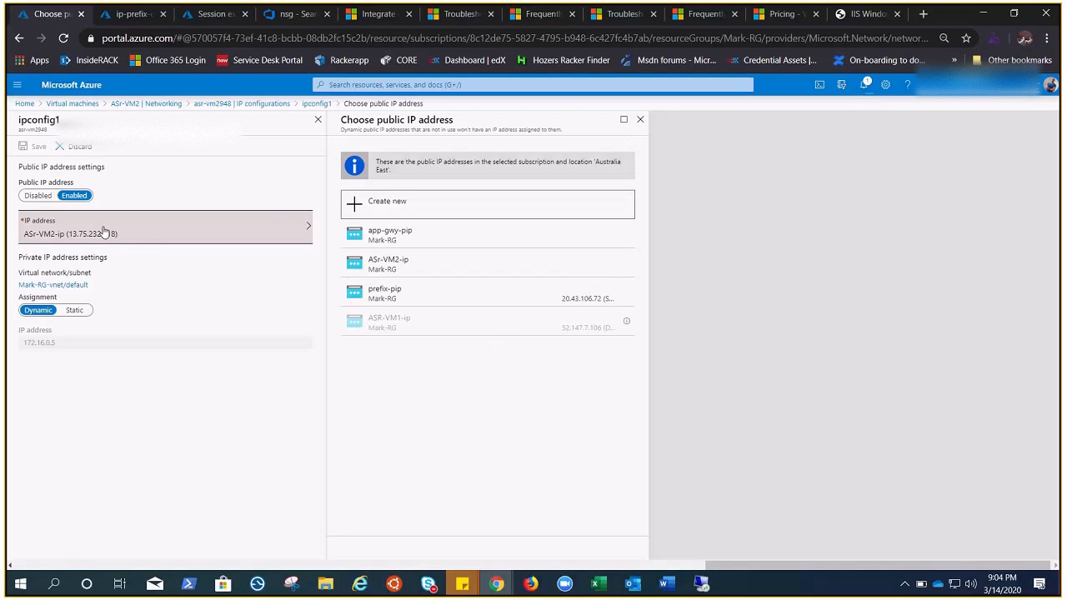
left_click(398, 298)
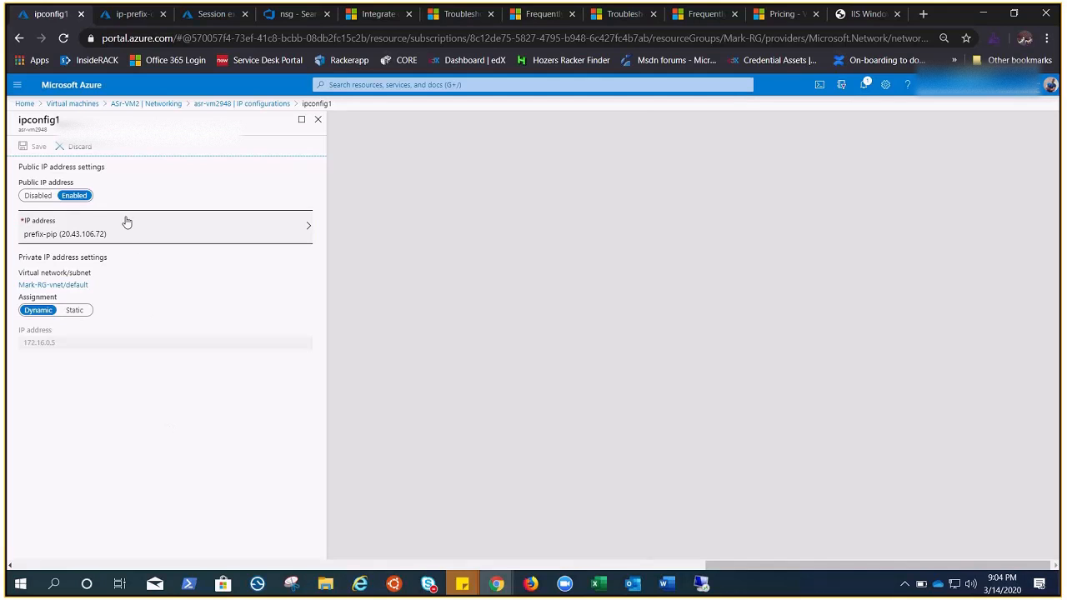
left_click(74, 147)
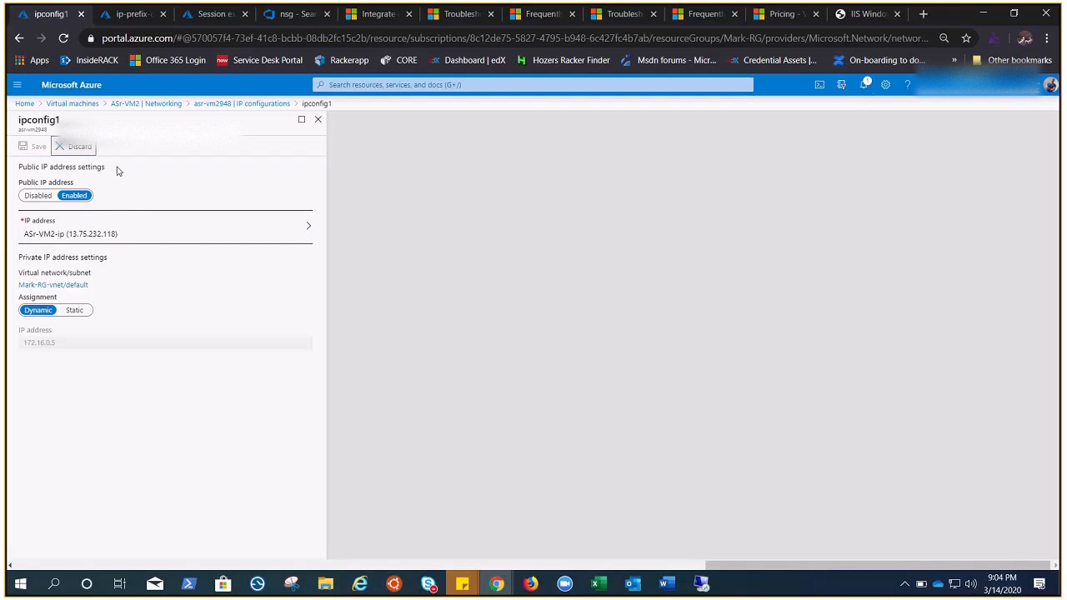
left_click(103, 238)
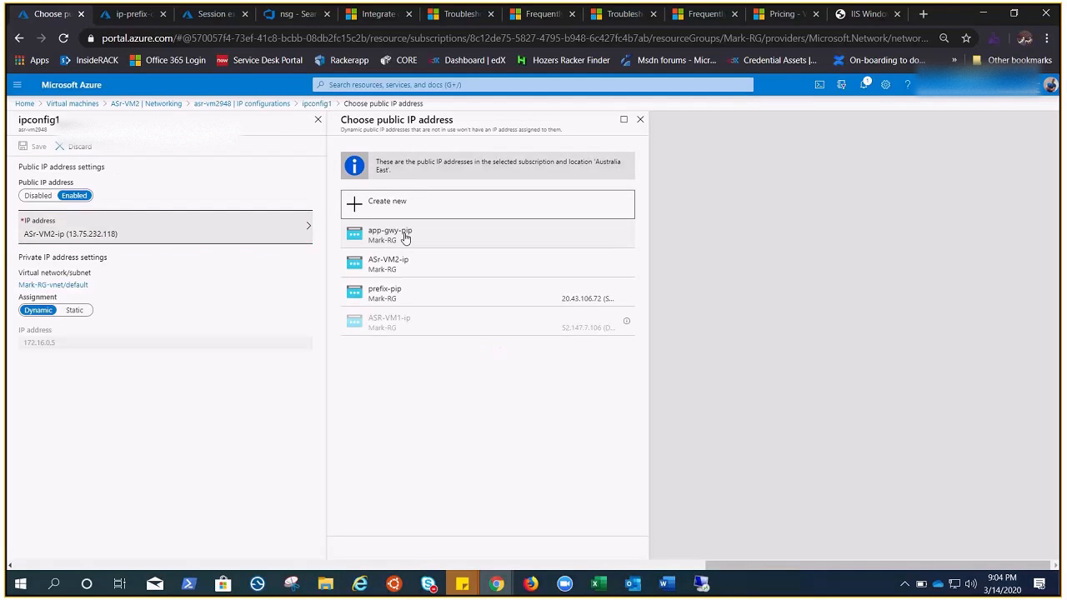
left_click(386, 293)
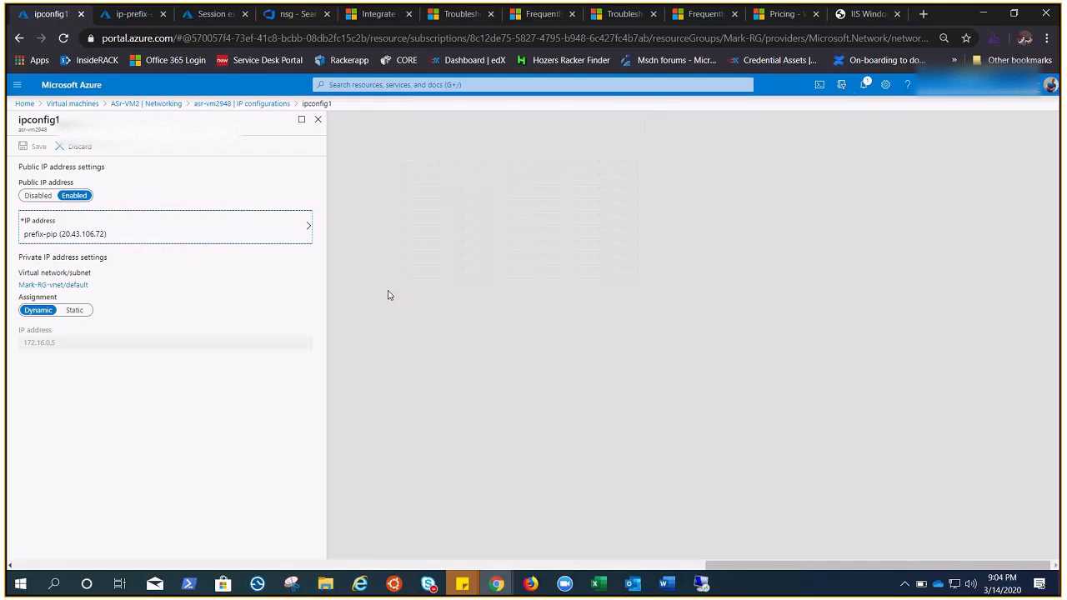
Step: Try to save ipconfig1 with its public IP enabled and prefix-pip assigned, and check the notifications
left_click(38, 195)
left_click(74, 195)
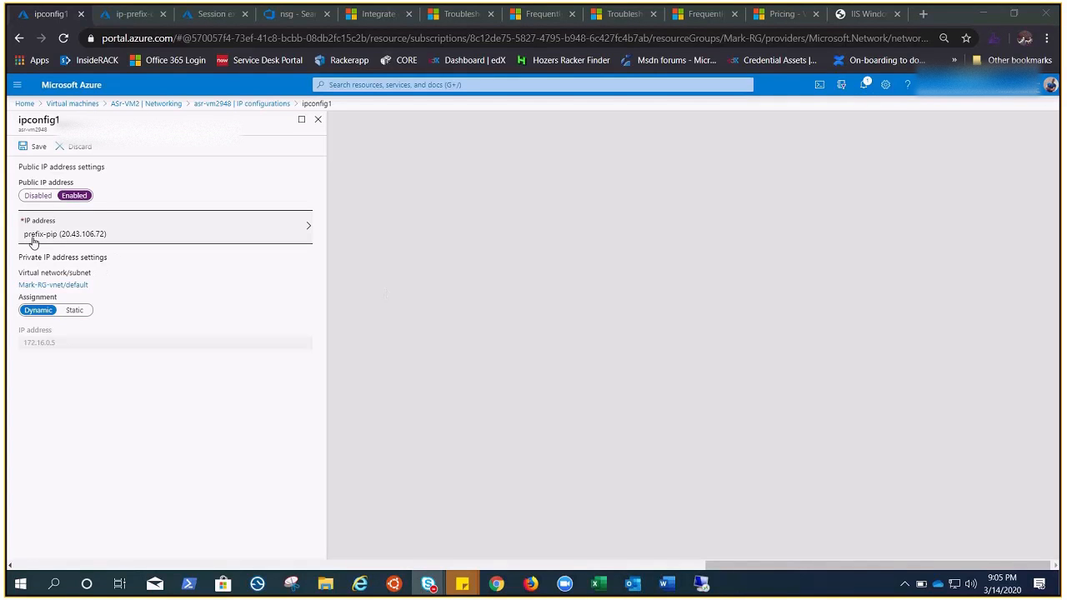
left_click(33, 147)
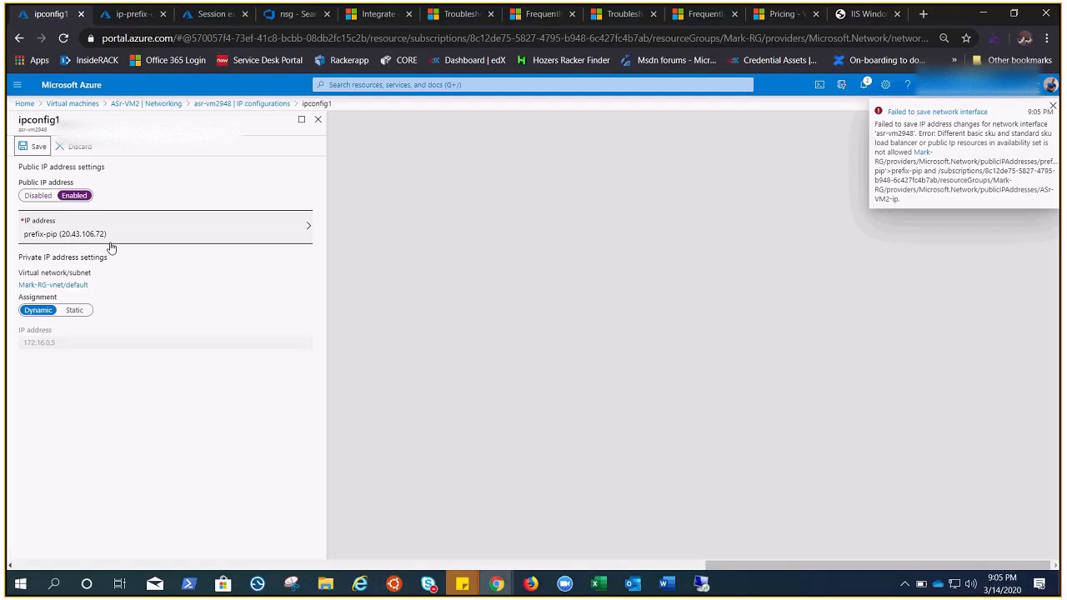
left_click(865, 84)
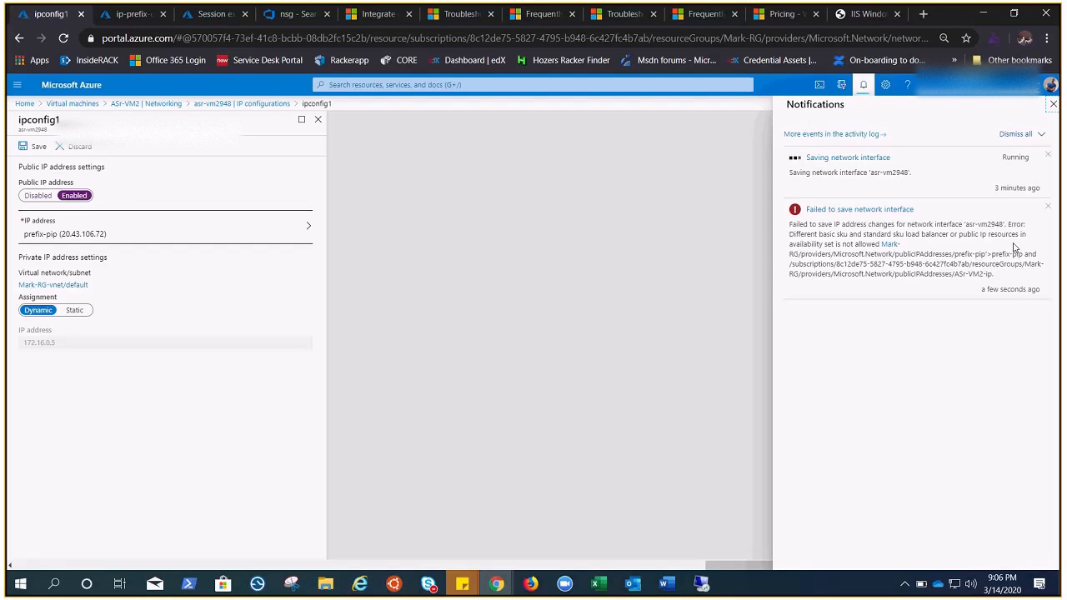
Step: Close the notifications and check the public IP address on ASr-VM2's overview
left_click(1052, 106)
left_click_drag(814, 564, 100, 588)
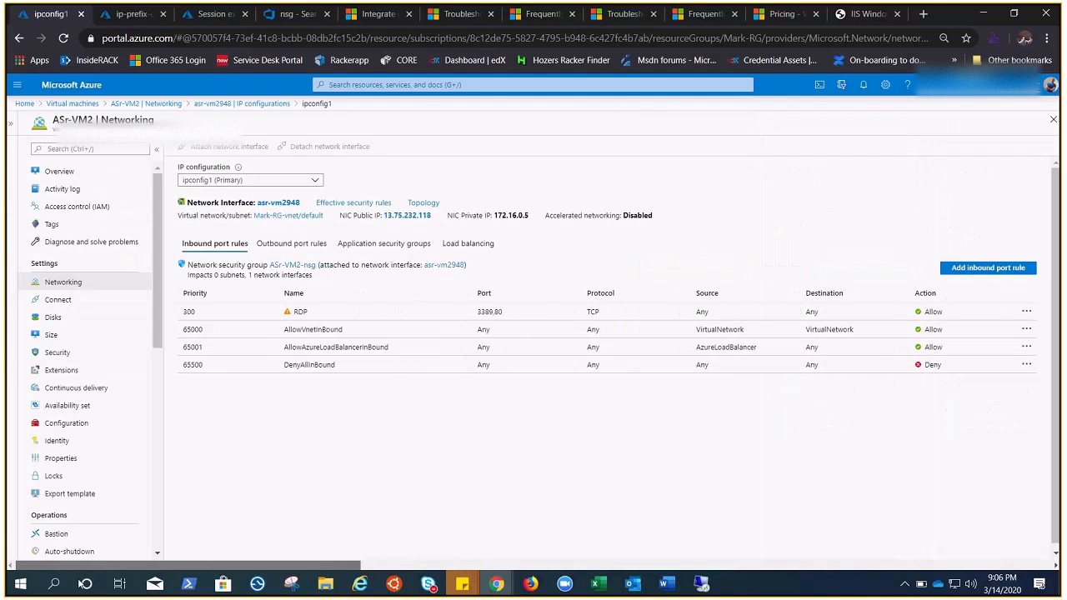
left_click(64, 170)
left_click(608, 116)
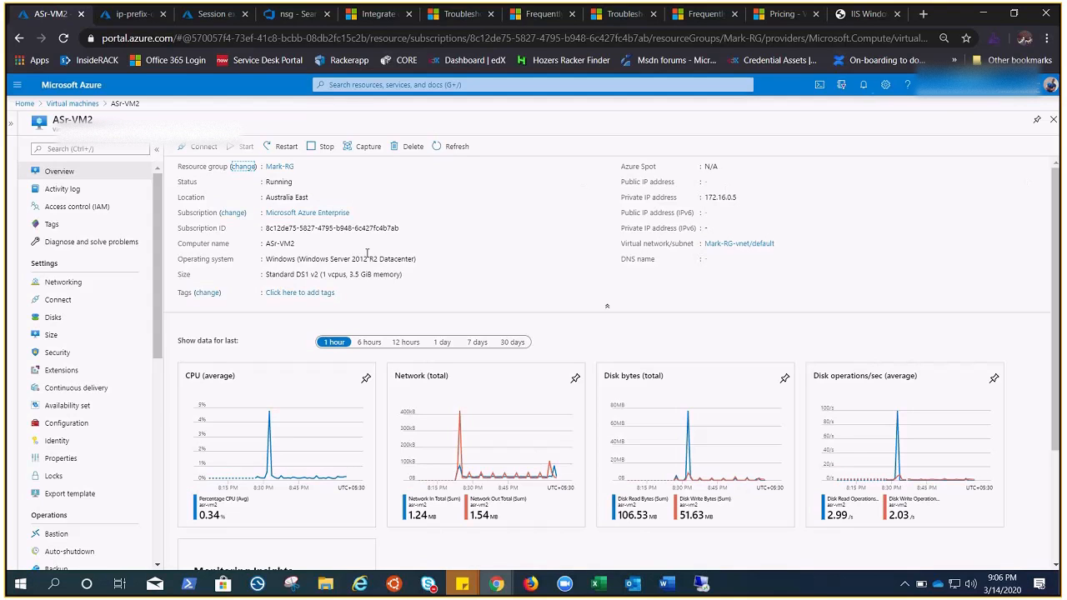
Step: Enable the public IP address on ipconfig1 of ASr-VM2's network interface asr-vm2948, choose prefix-pip, and save the configuration
left_click(63, 282)
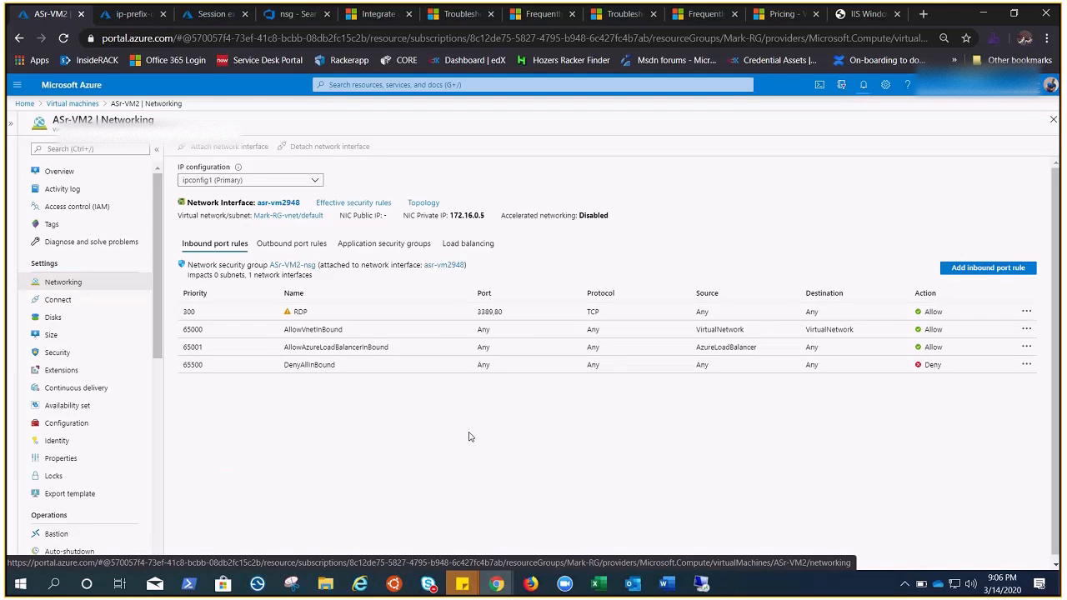
left_click(282, 203)
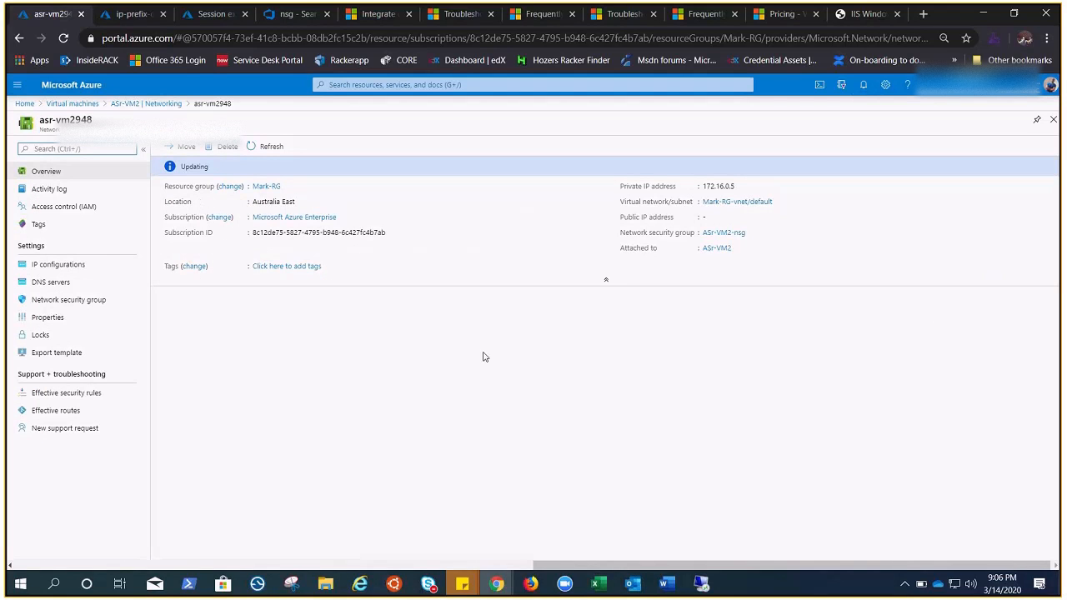
left_click(58, 264)
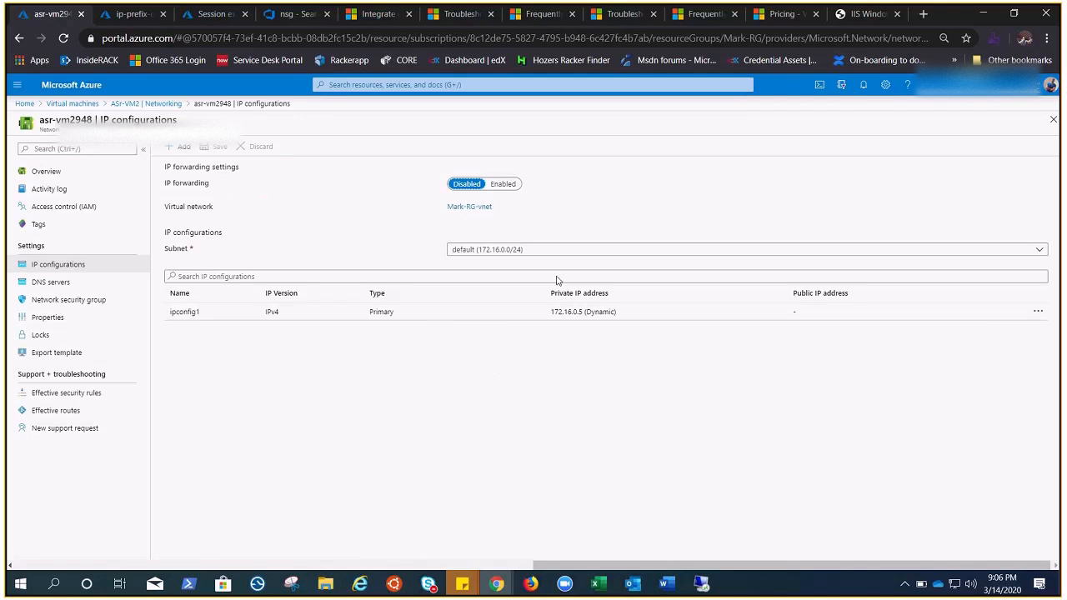
left_click(469, 315)
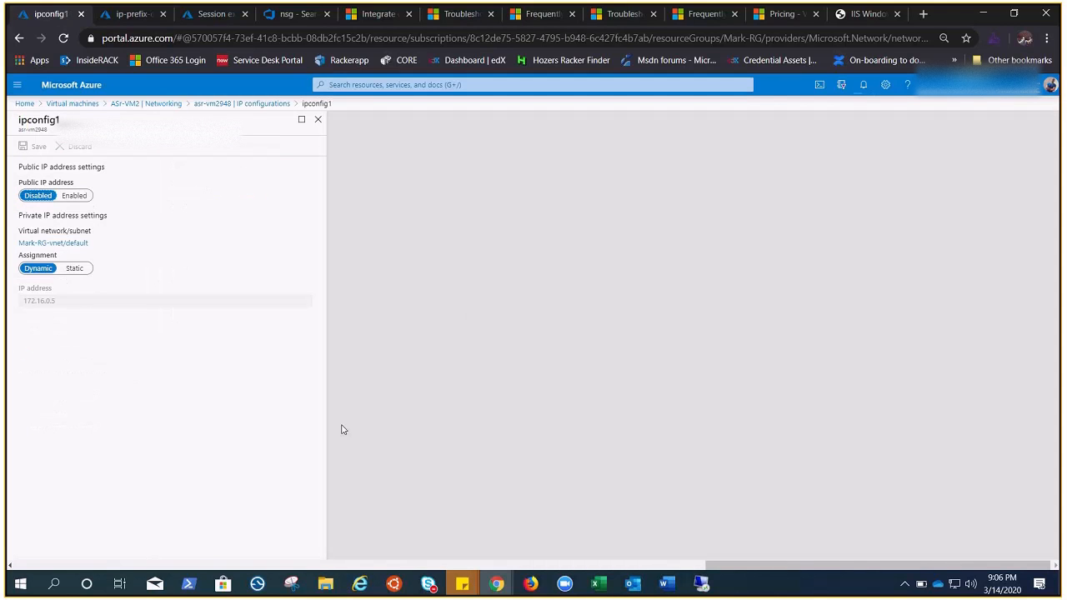
left_click(73, 196)
left_click(158, 240)
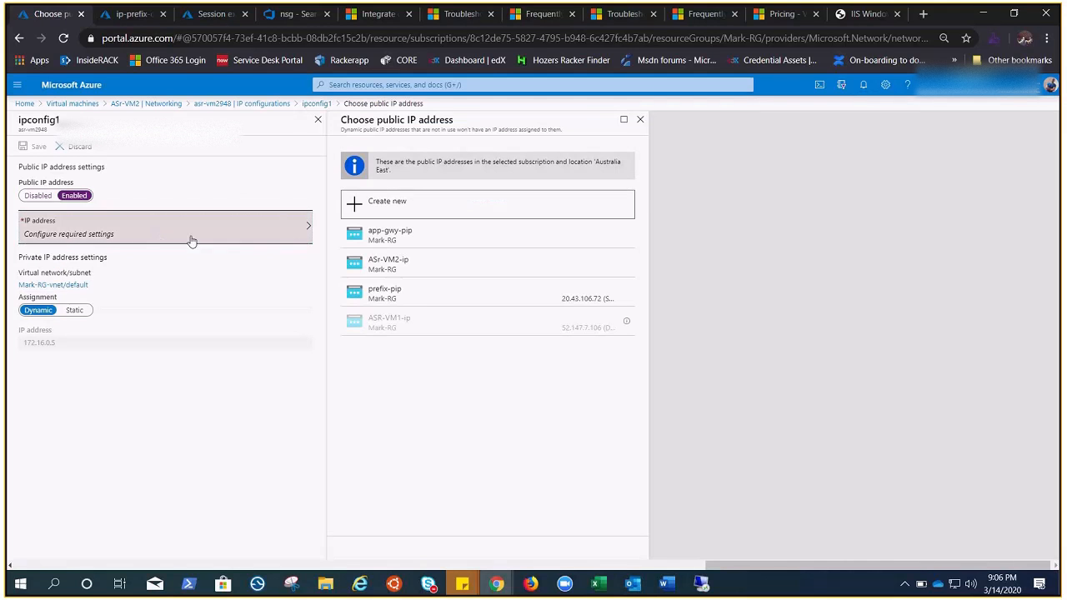
left_click(419, 295)
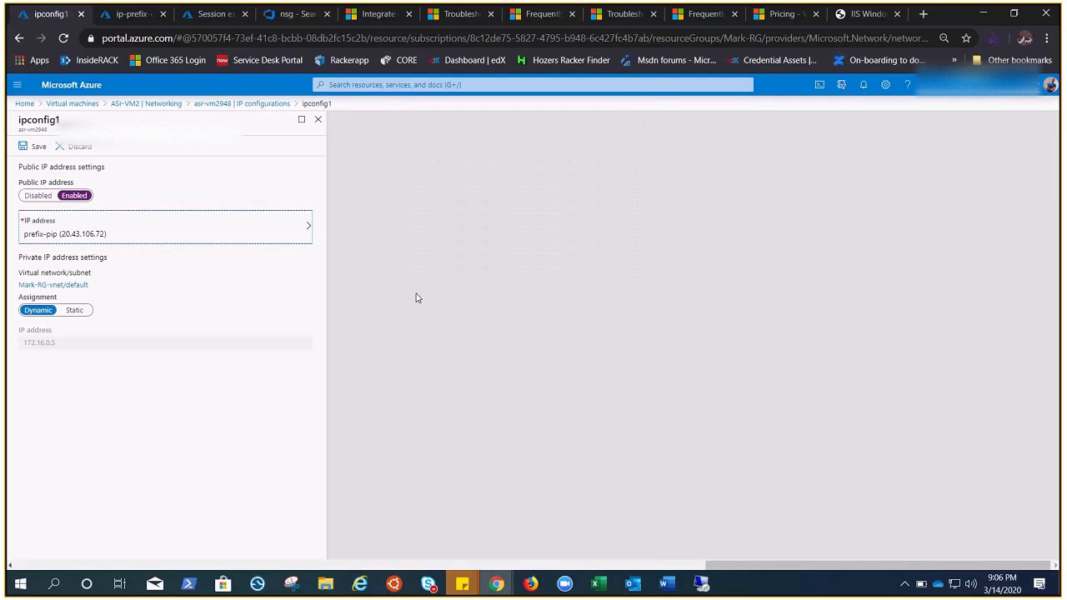
left_click(32, 147)
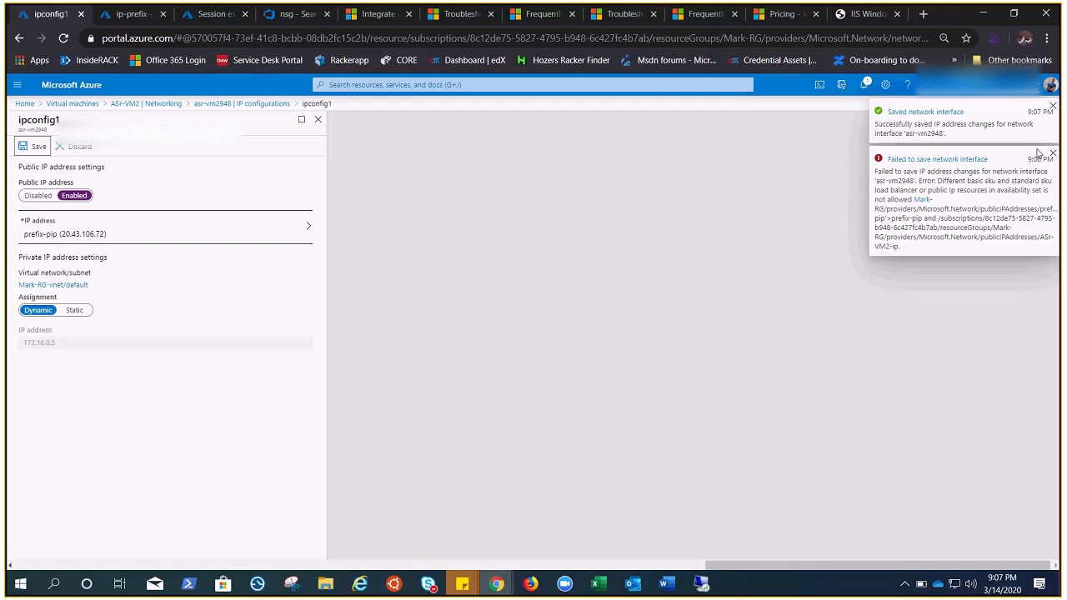
Step: Check ASr-VM2's availability set, discarding the unsaved ipconfig1 edits, and open the notifications
left_click_drag(739, 567, 63, 572)
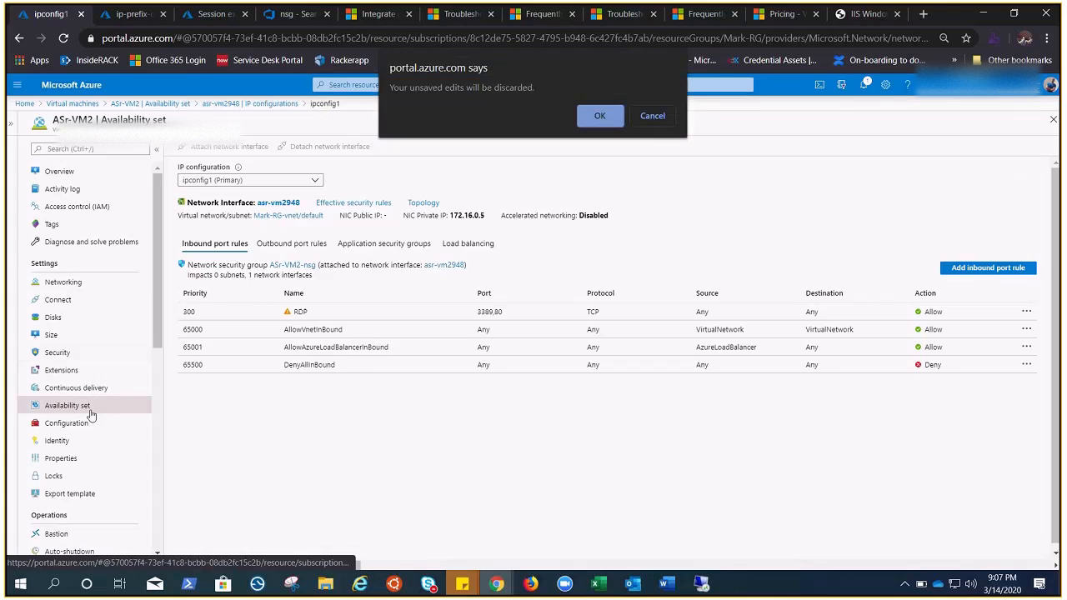
left_click(601, 114)
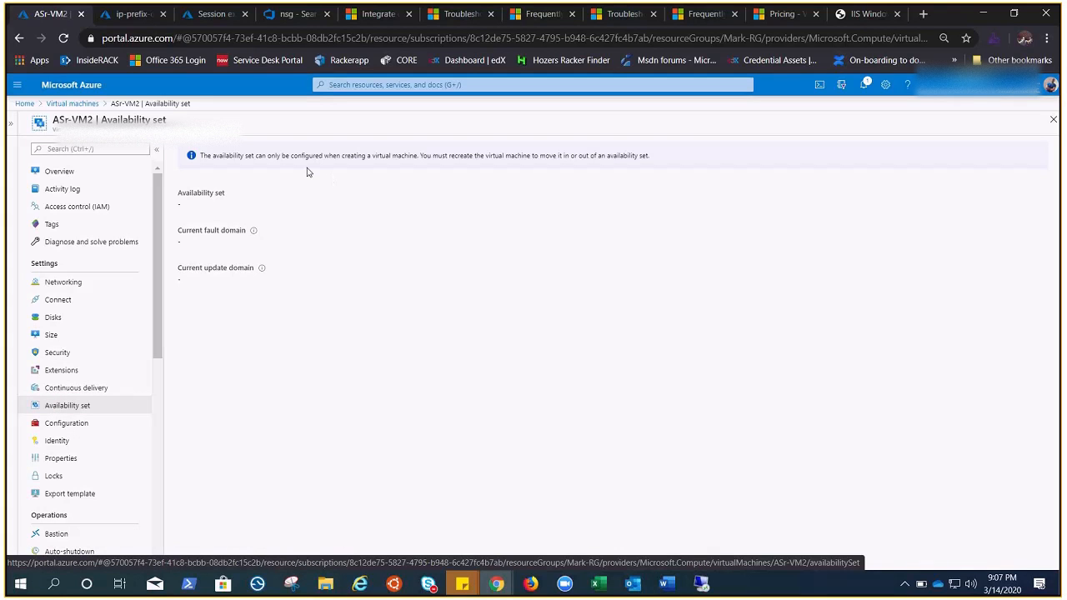
left_click(865, 84)
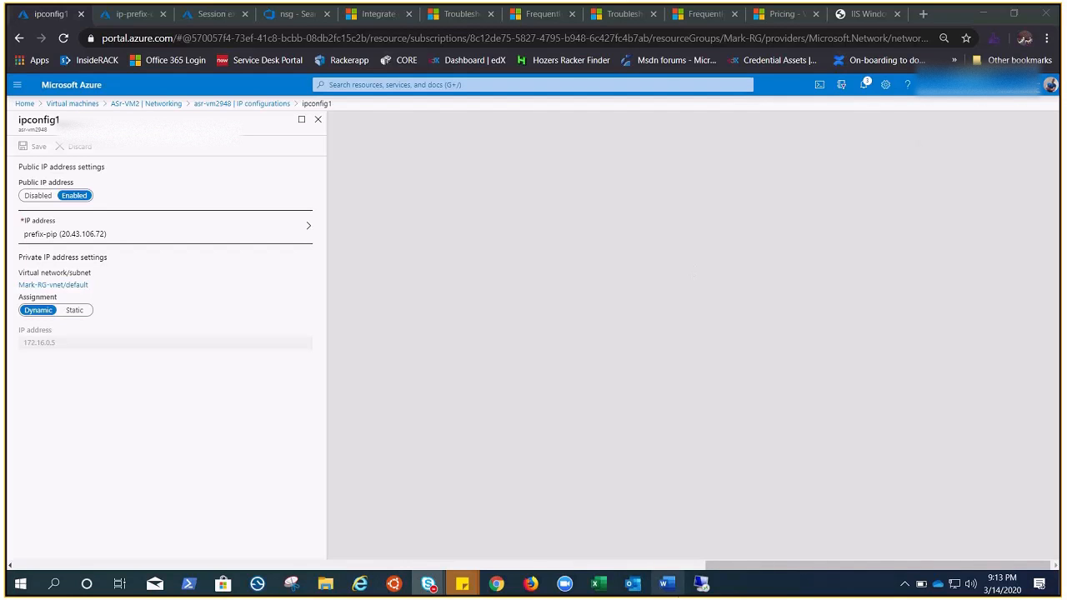
Step: Switch to Excel to review the public IP prefix diagram in TM.xlsx, and return to the Azure portal
left_click(598, 585)
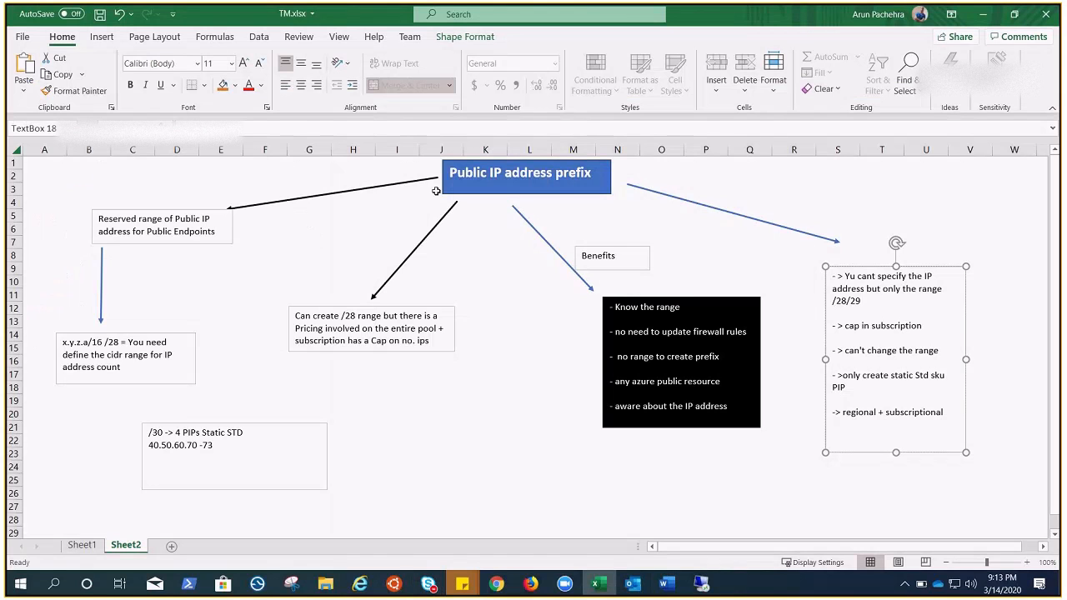
left_click(983, 14)
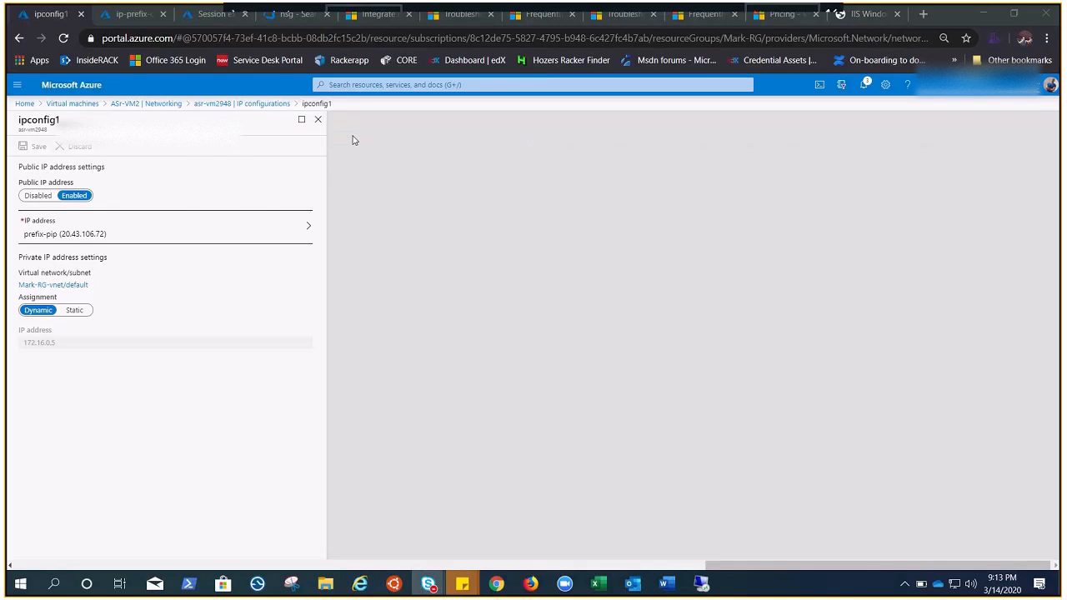
Step: Close ipconfig1 and check the assigned public IP address in the IP configurations and on ASr-VM2's overview
left_click(318, 119)
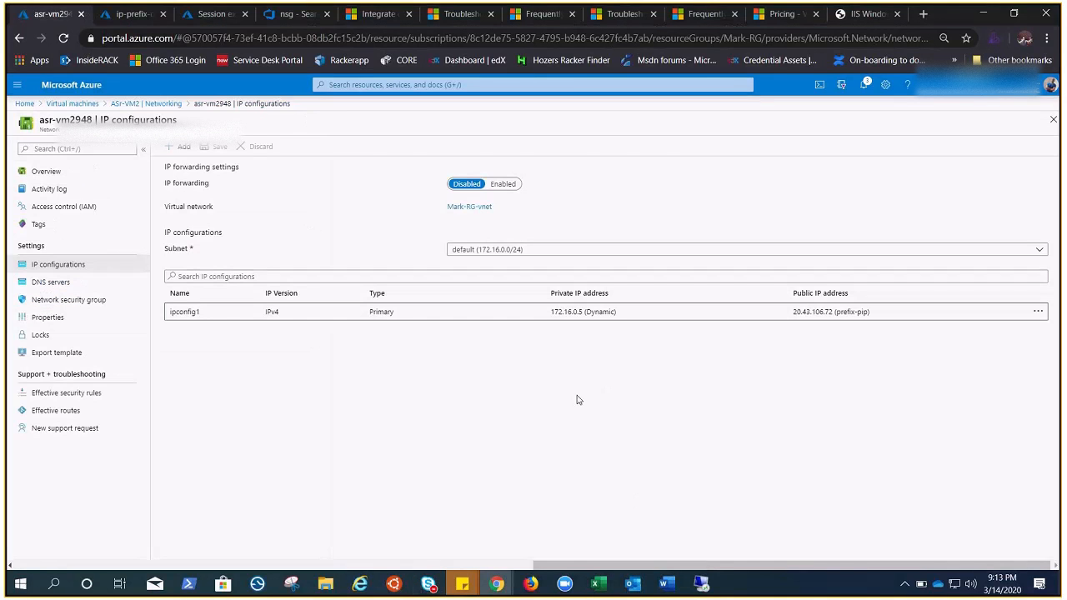
left_click(435, 564)
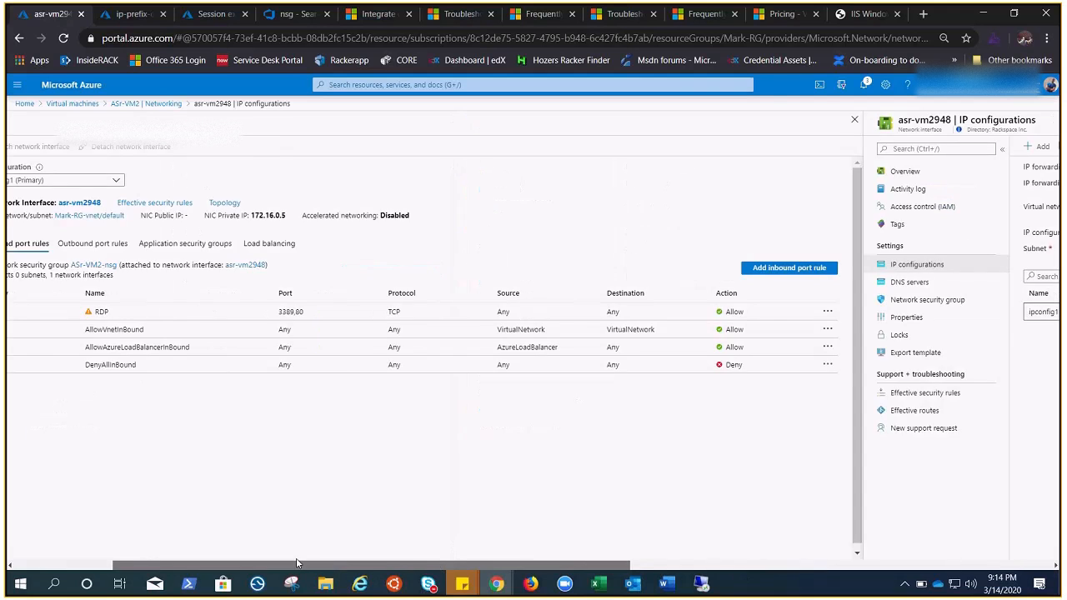
left_click(66, 171)
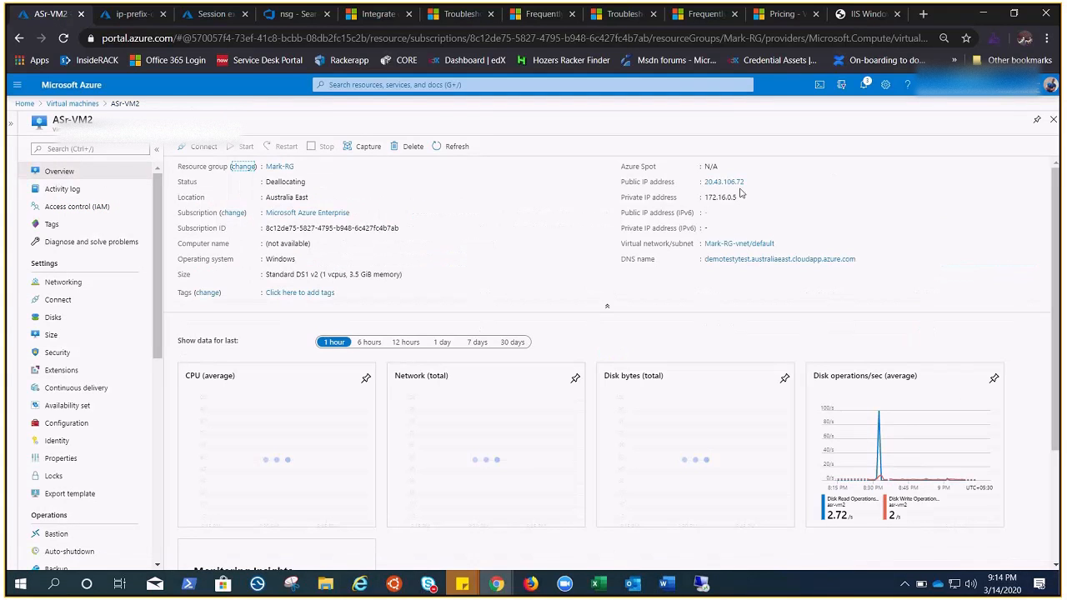
Step: Copy ASr-VM2's public IP address, open 20.43.106.72 in a new browser tab, and close the old IIS page for 13.75.232.118
left_click(1030, 183)
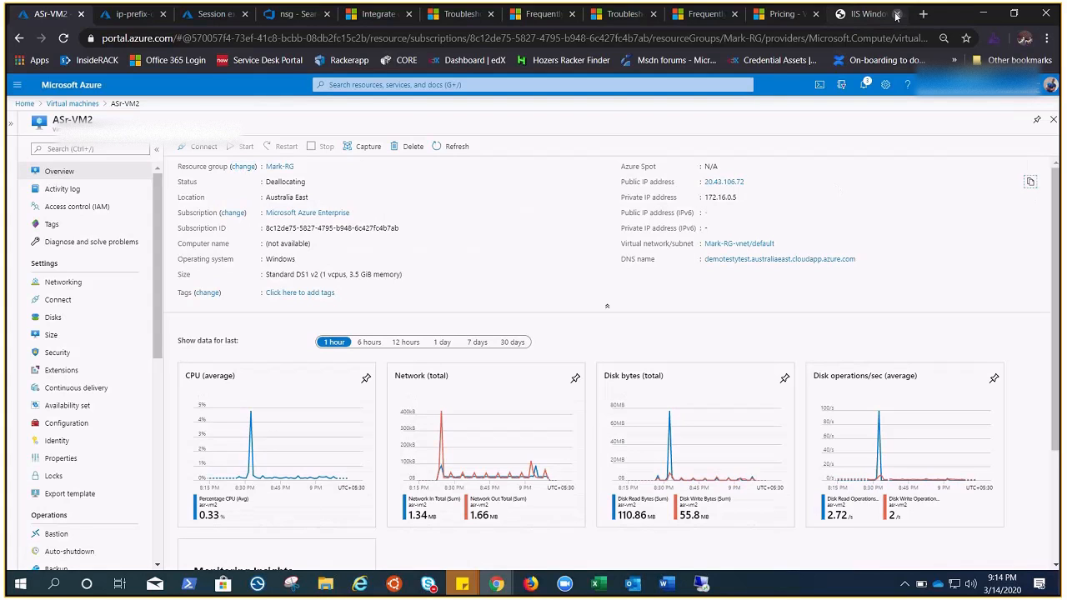
left_click(923, 15)
key("ctrl+v")
key("Return")
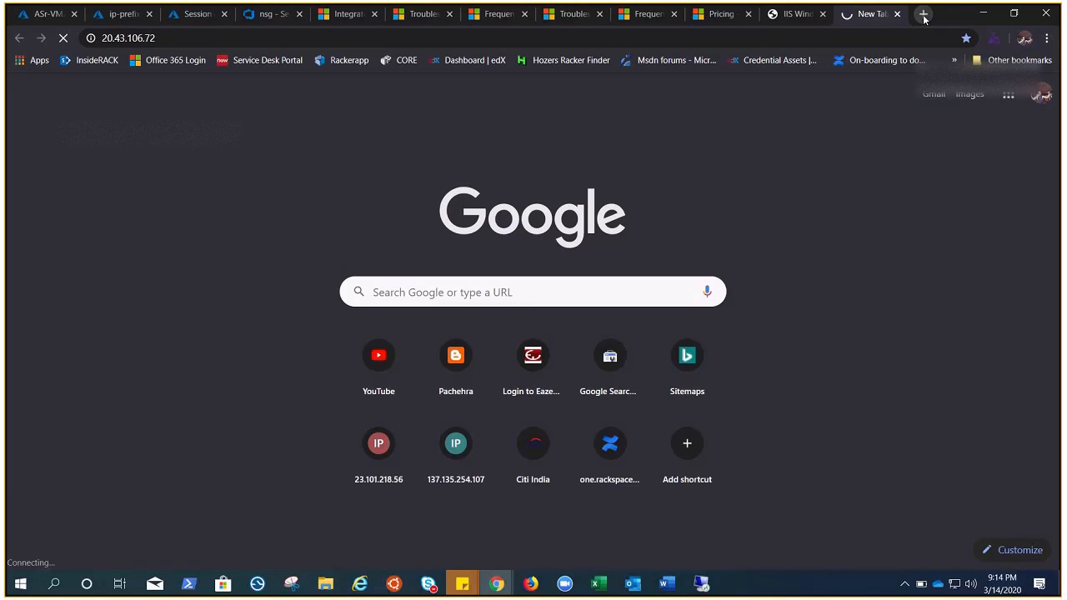
left_click(796, 14)
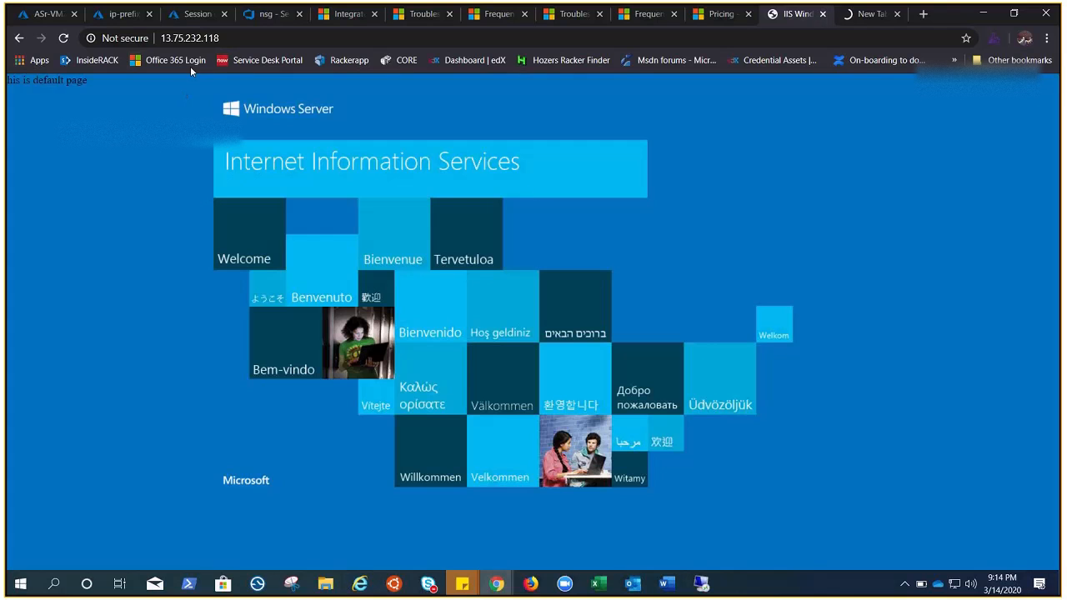
left_click(823, 14)
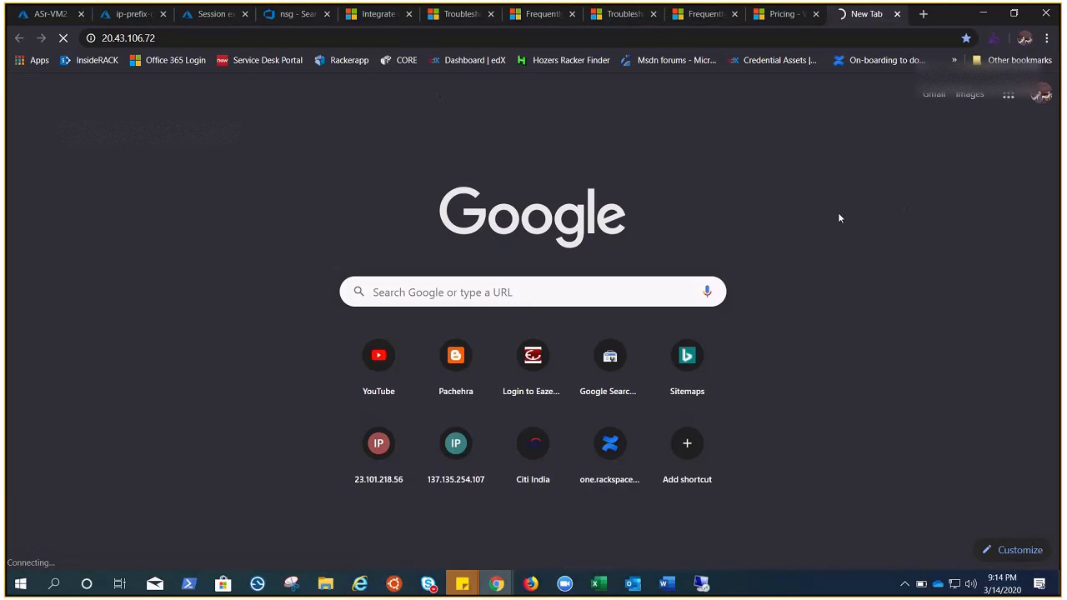
left_click(984, 15)
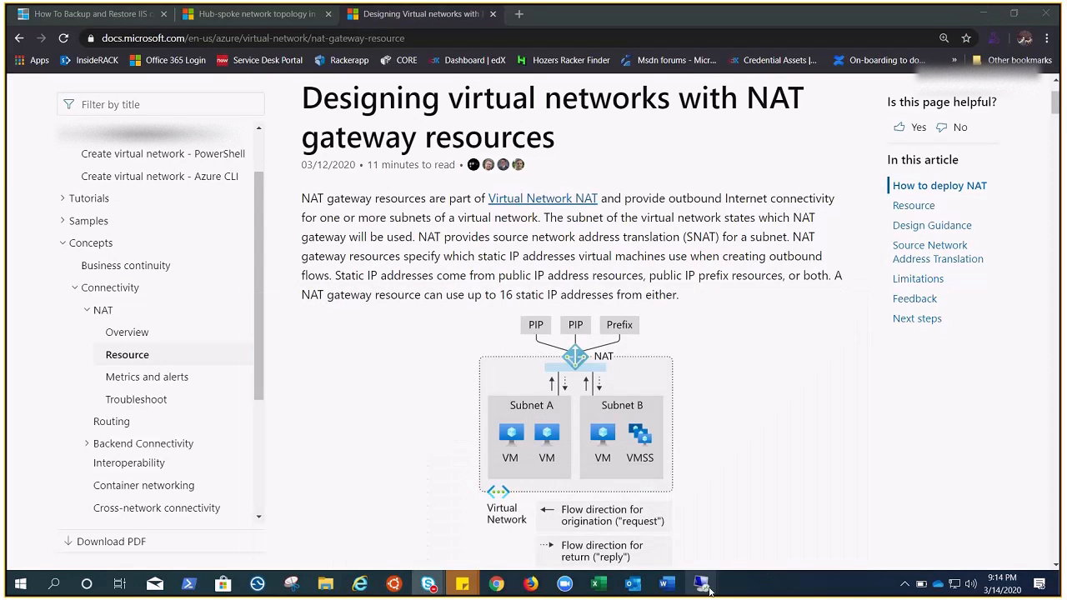
mouse_move(701, 585)
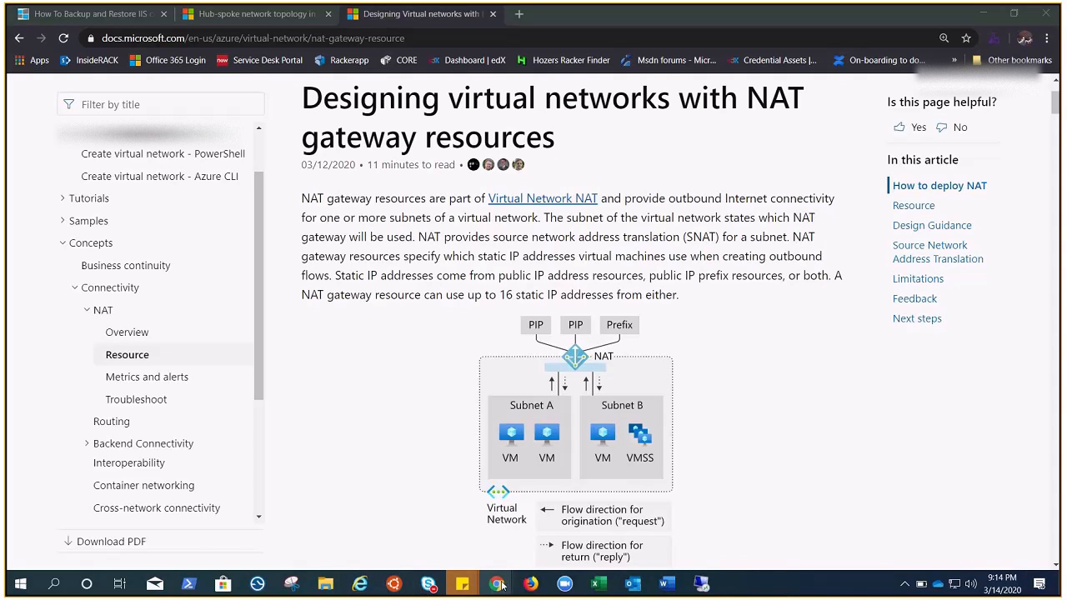
mouse_move(500, 583)
left_click(287, 552)
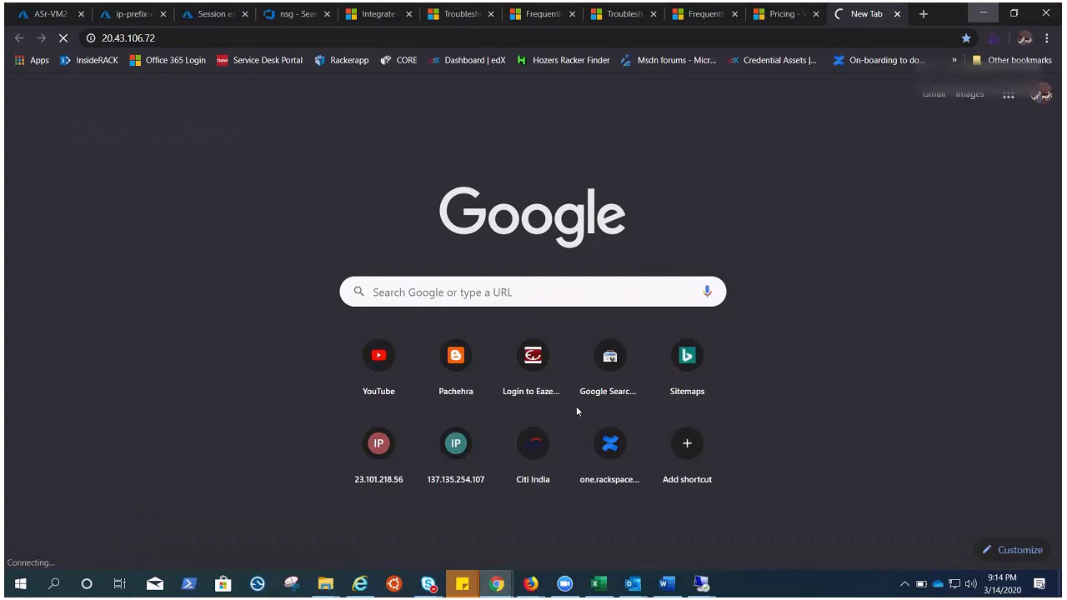
Step: Look at the ip-prefix-demo overview and check whether the page at 20.43.106.72 loads
left_click(126, 13)
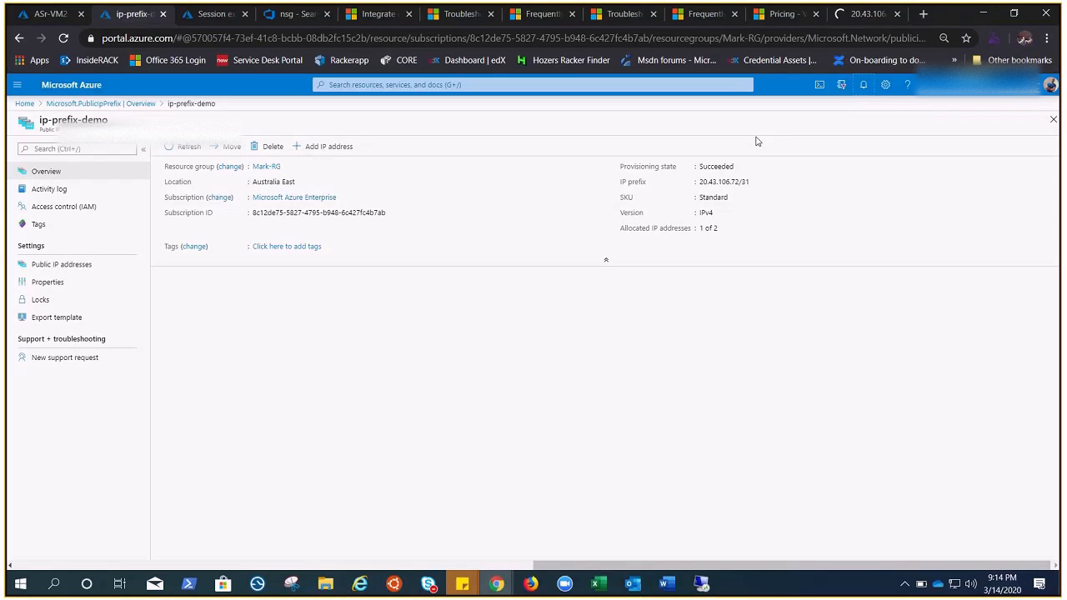
left_click(870, 17)
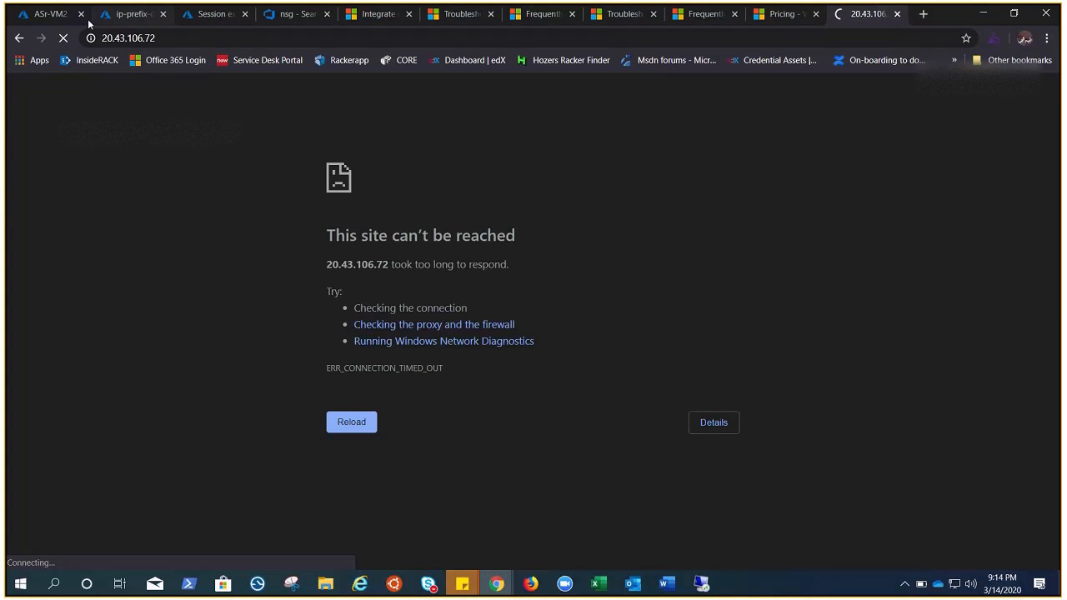
Step: Check ASr-VM2's networking settings and inbound port rules, and return to its overview to check its status
left_click(50, 15)
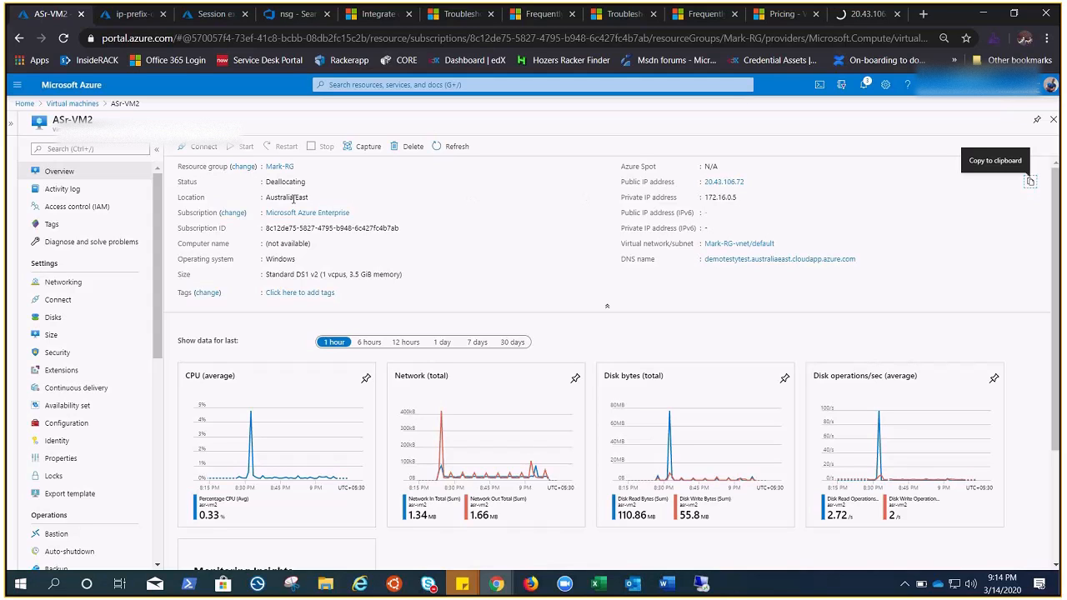
left_click(100, 287)
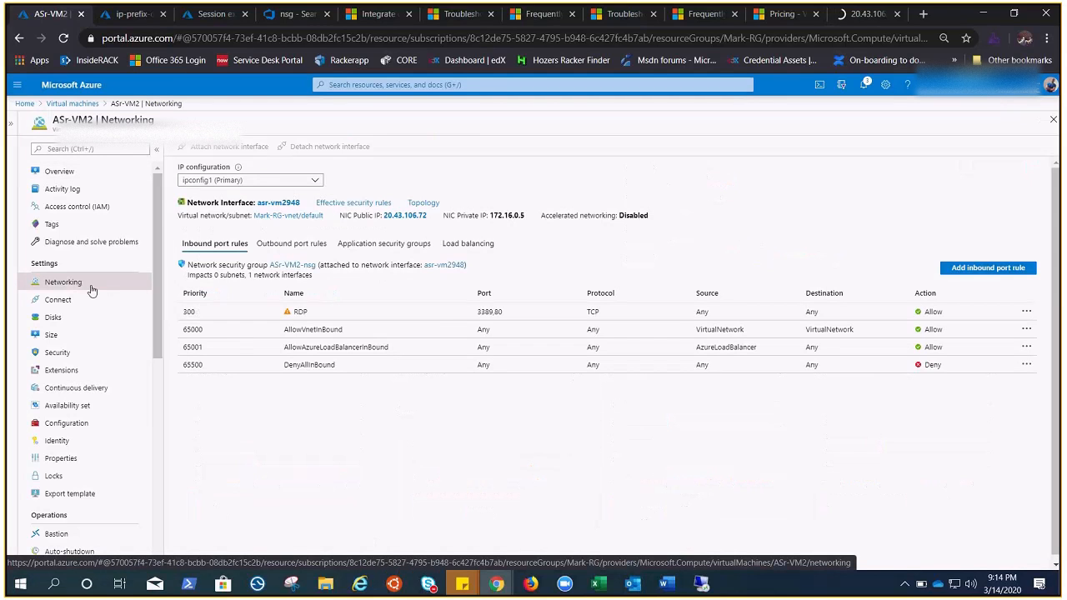
left_click(60, 171)
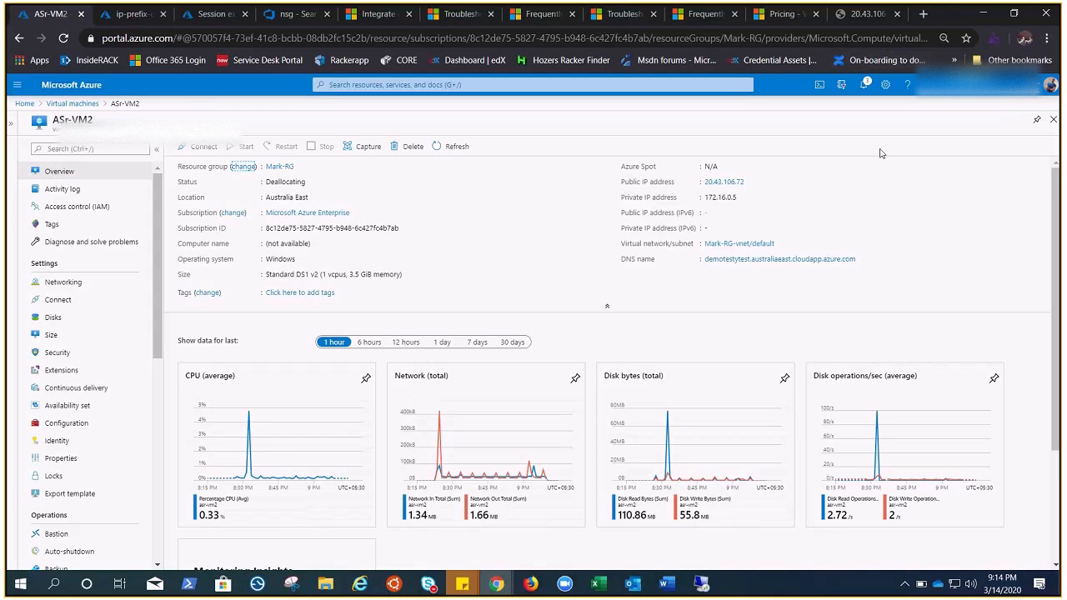
Step: Check the public IP addresses and allocation details of ip-prefix-demo, and go back to ASr-VM2's overview
left_click(131, 14)
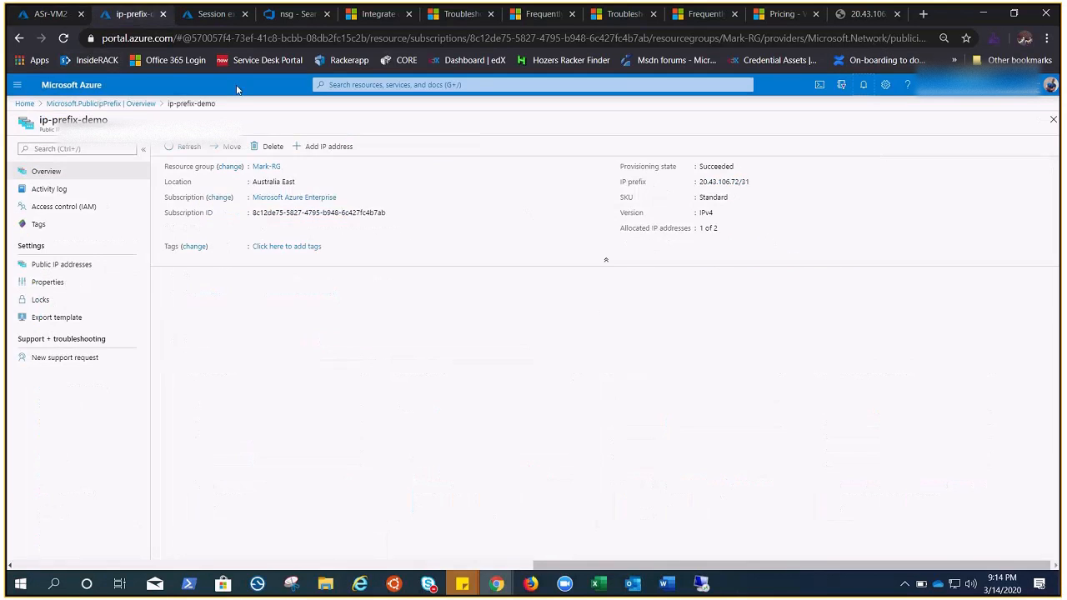
left_click(68, 265)
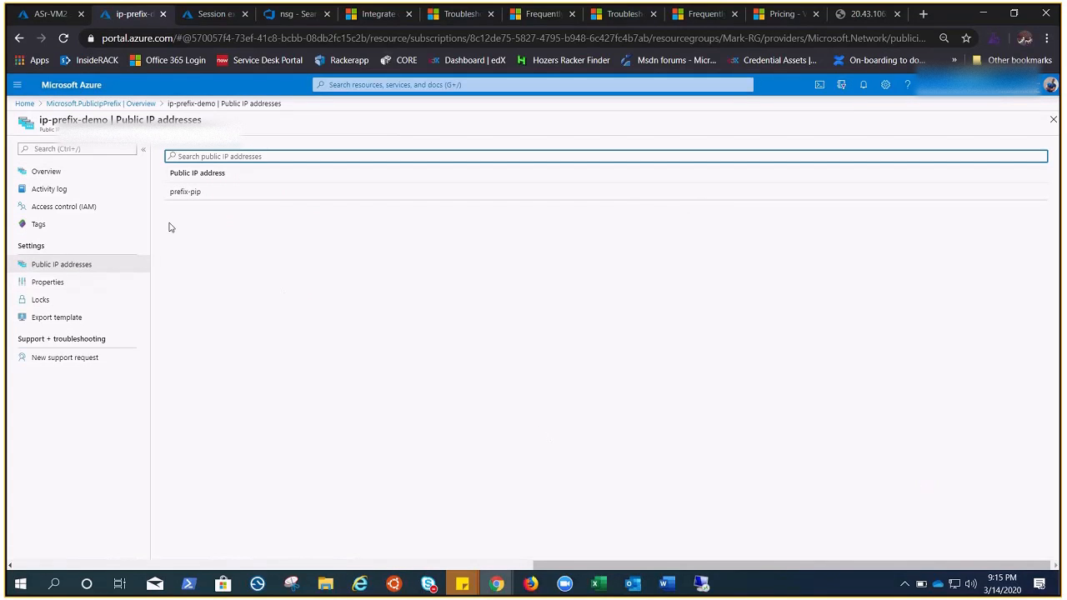
left_click(48, 172)
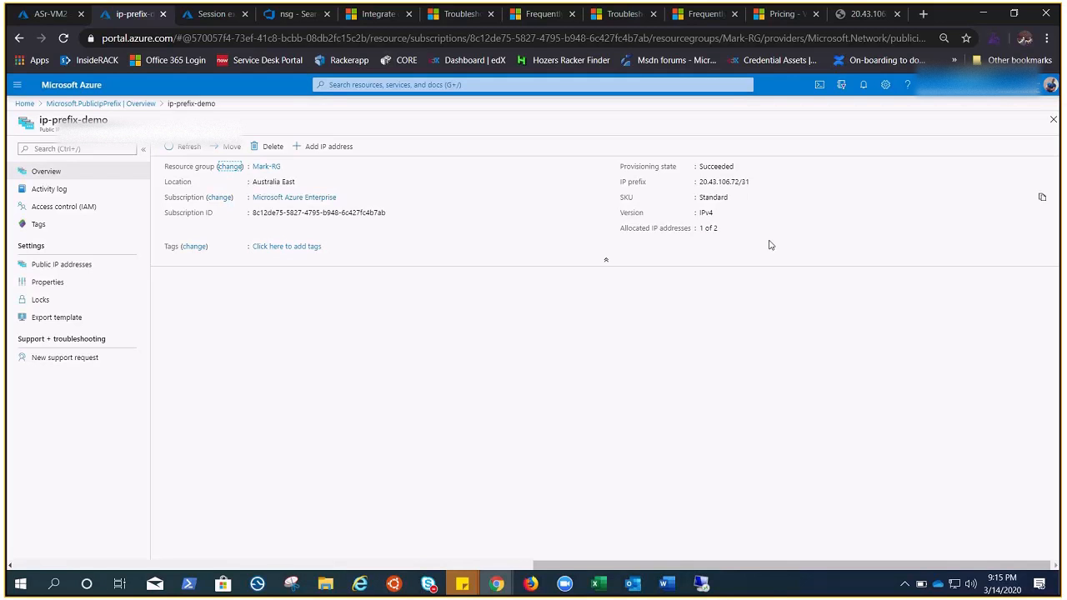
left_click(51, 15)
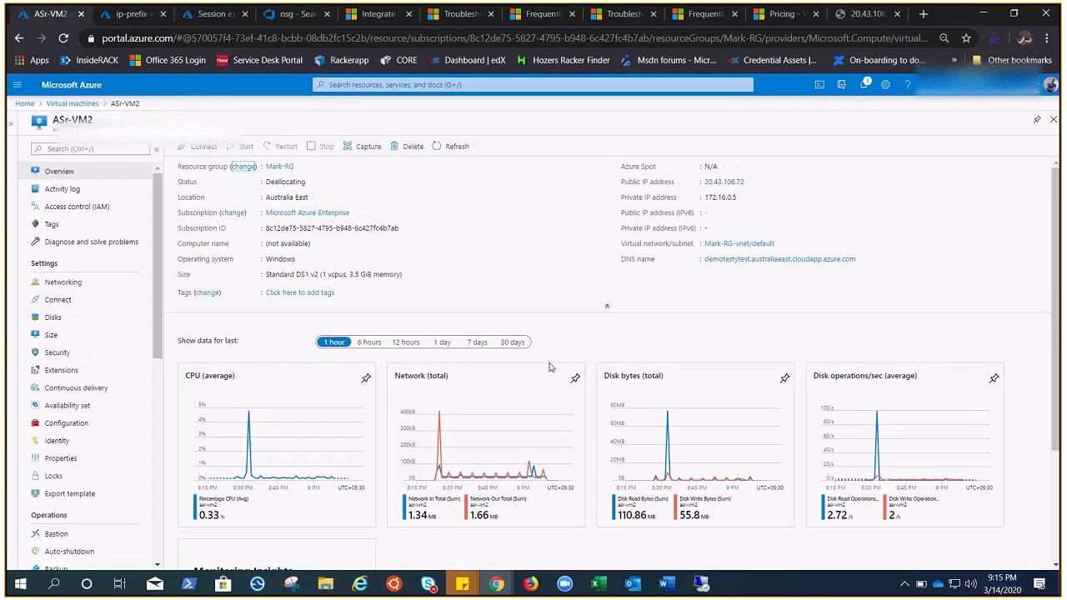